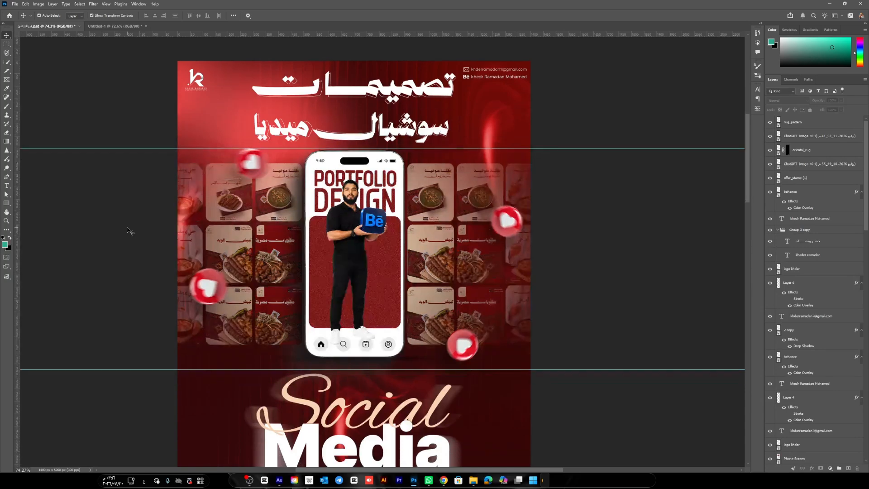
Compare the finished social media portfolio design with the empty red background document Untitled-1
left_click(127, 26)
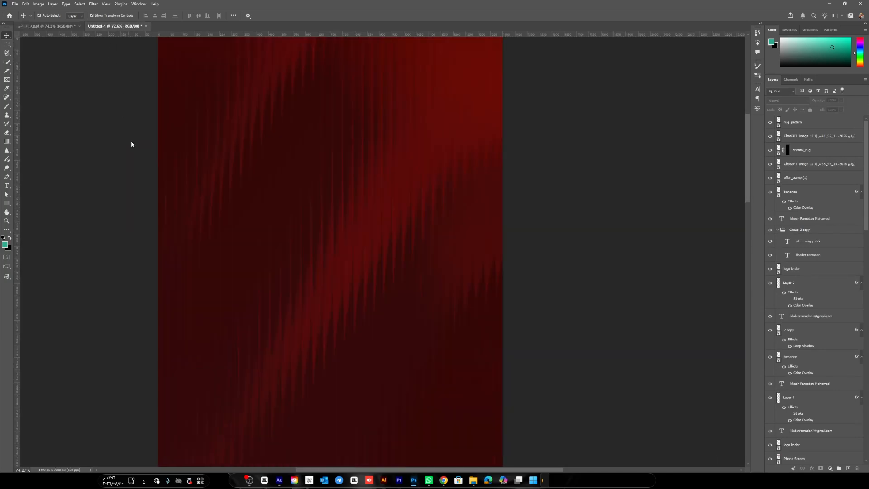
left_click(45, 26)
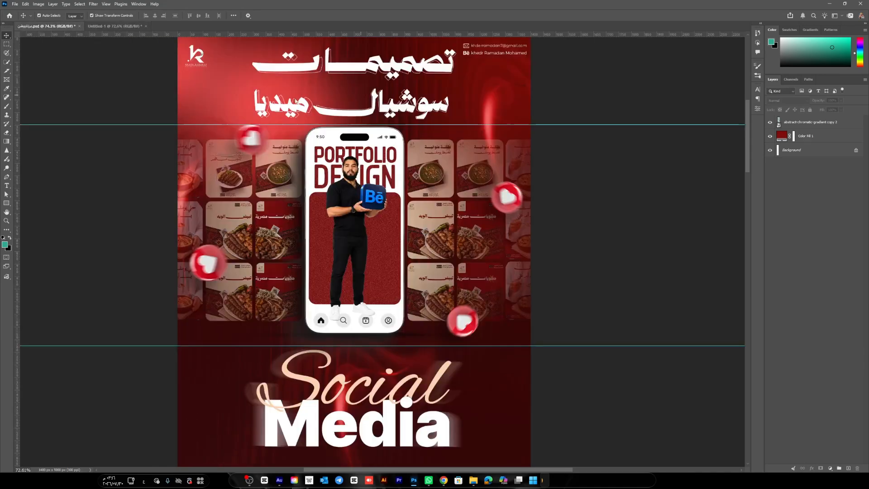
scroll(272, 77, "down", 2)
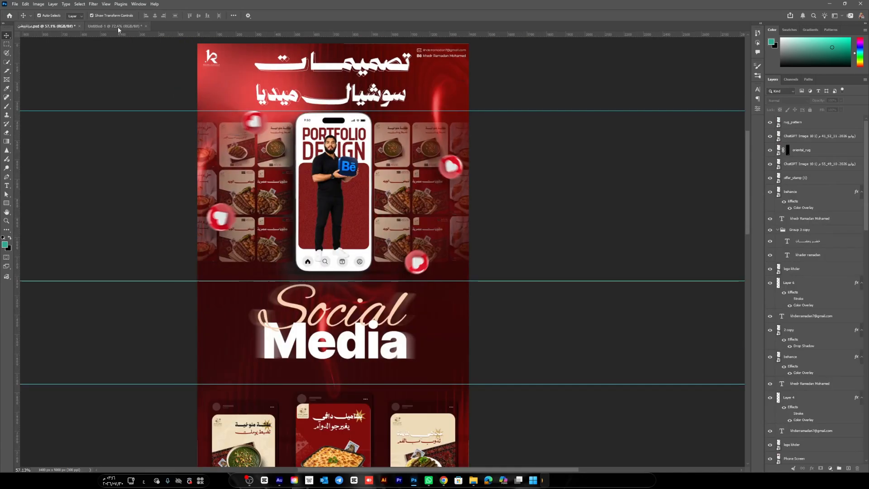
left_click(118, 26)
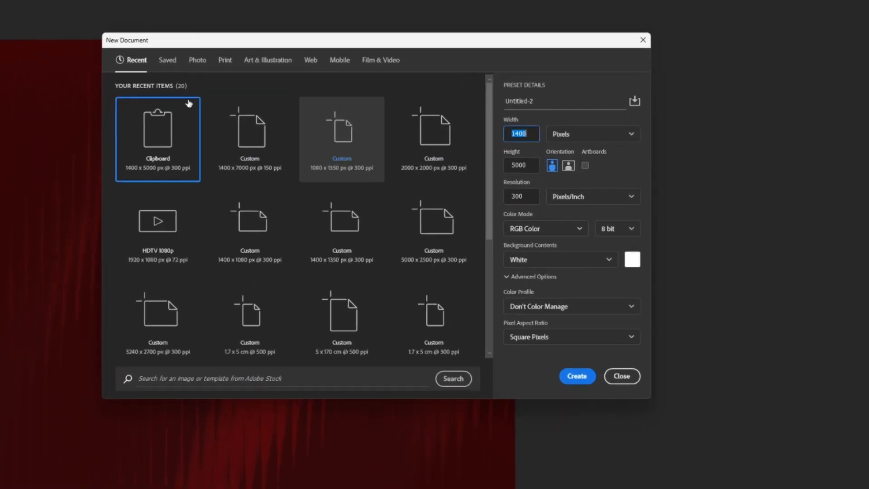
left_click(518, 129)
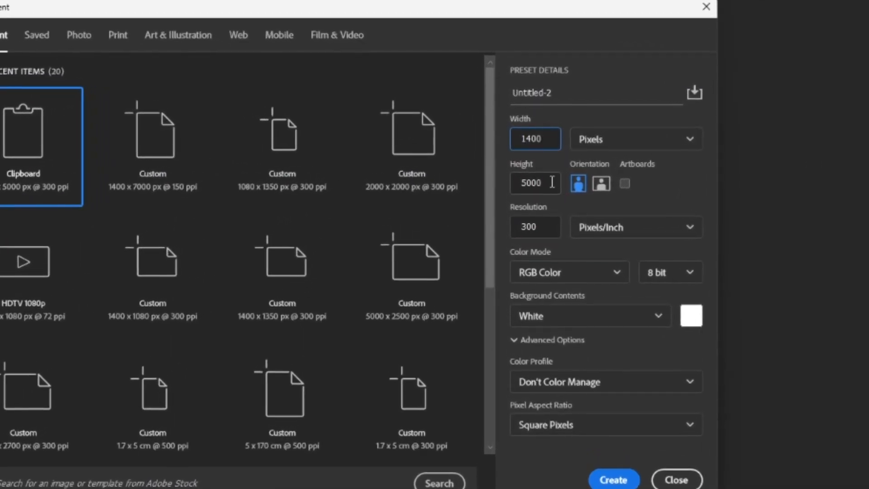
left_click(546, 179)
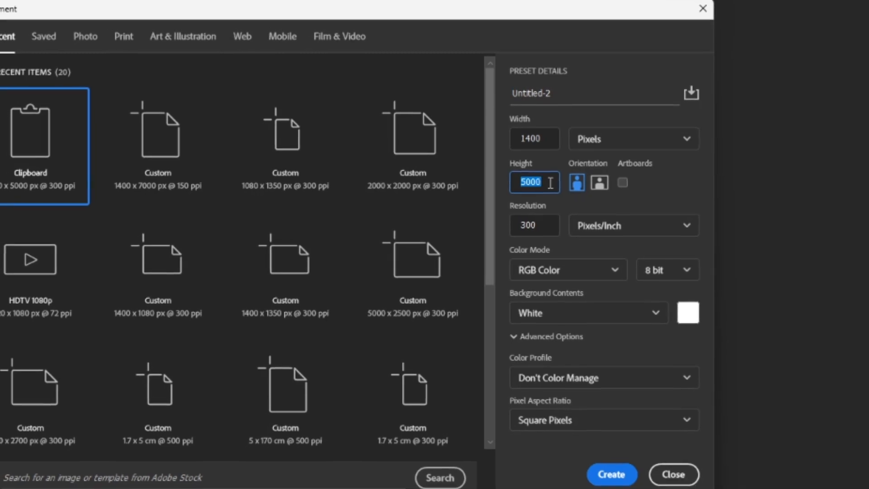
type("7")
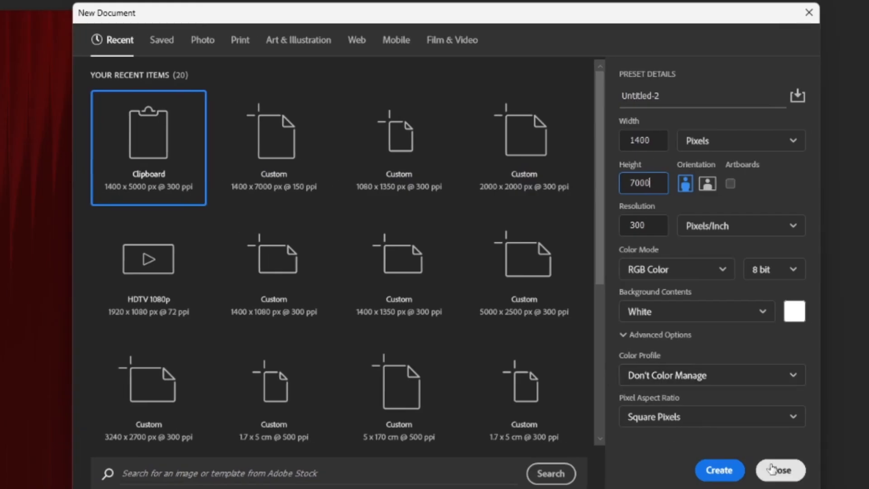
left_click(780, 469)
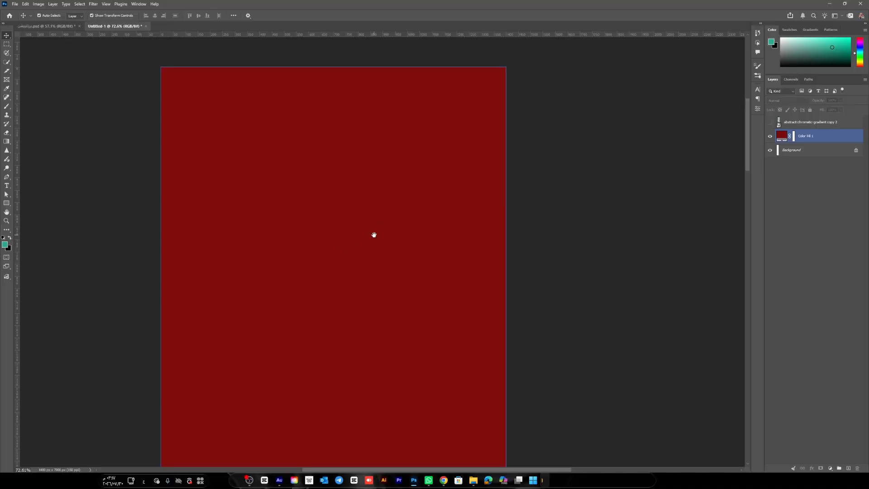
left_click_drag(374, 235, 388, 192)
left_click(388, 191)
scroll(388, 191, "down", 7)
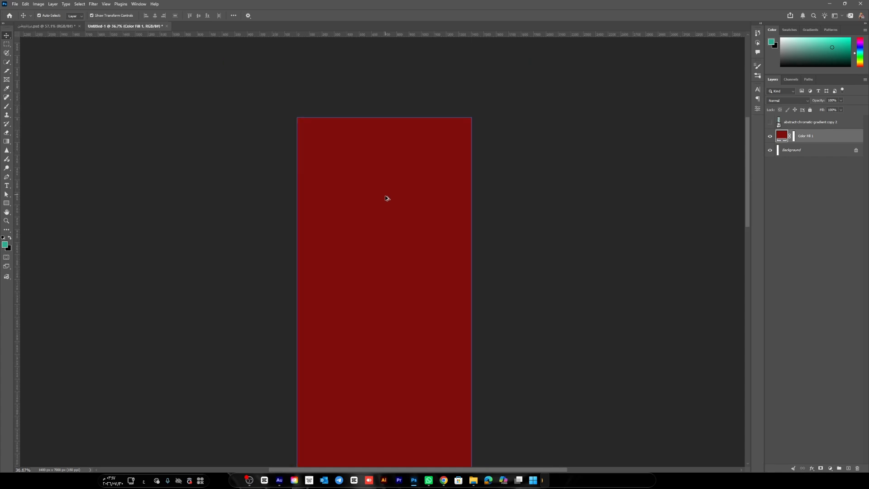
scroll(386, 198, "up", 4)
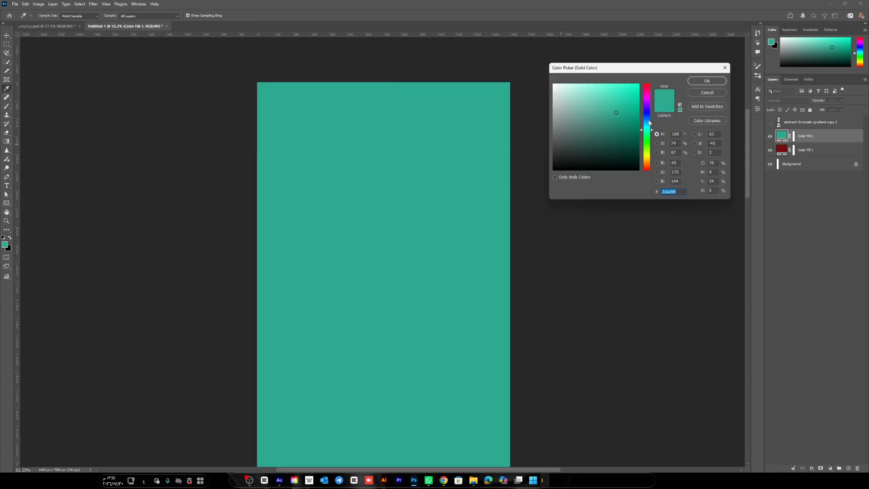
left_click(704, 93)
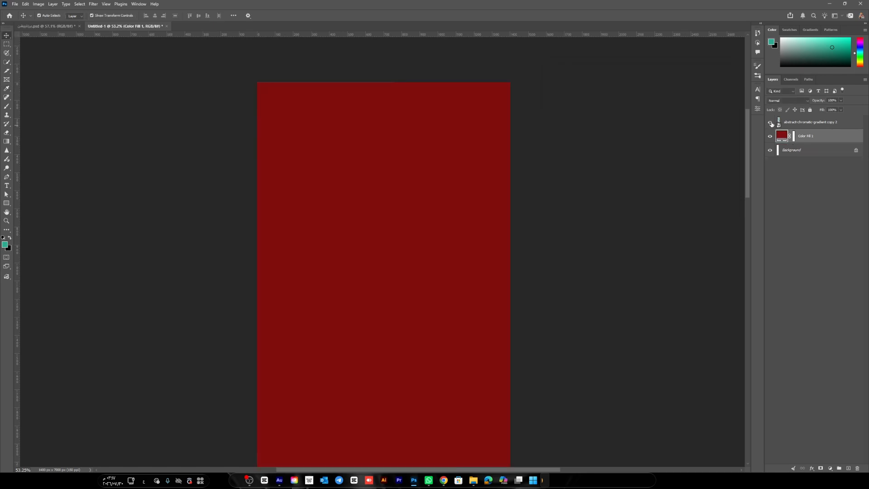
Show the abstract chromatic gradient layer above the red colour fill and set its blend mode to Multiply
left_click(770, 123)
left_click(804, 124)
left_click(787, 101)
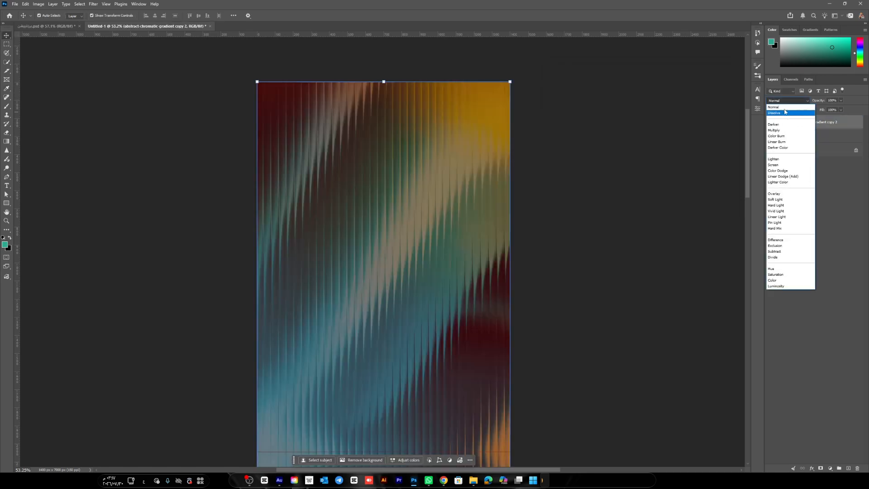
scroll(440, 248, "down", 5)
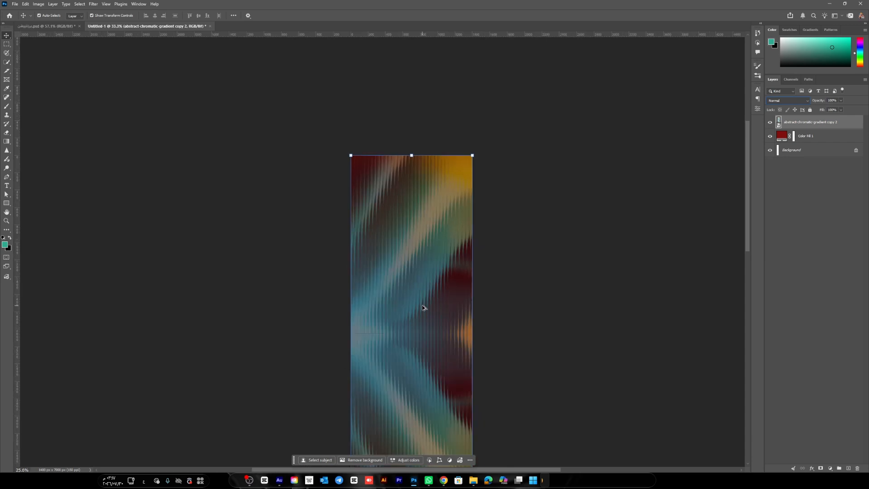
scroll(417, 307, "up", 3)
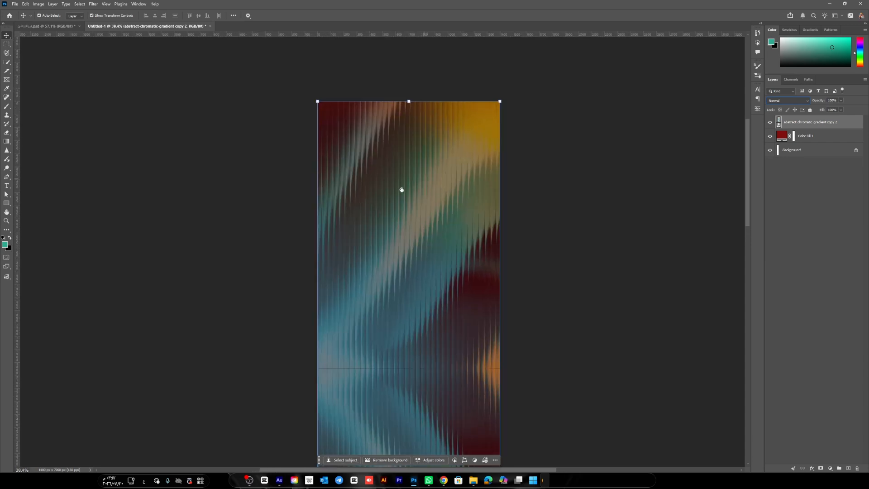
left_click_drag(397, 191, 350, 215)
left_click(788, 100)
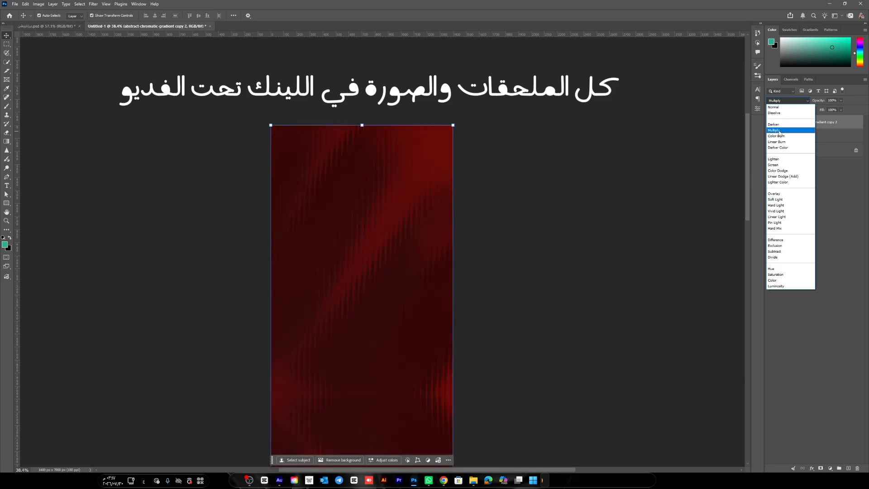
left_click(776, 130)
Examine the header title and the phone mockup section in the finished portfolio design
left_click(41, 26)
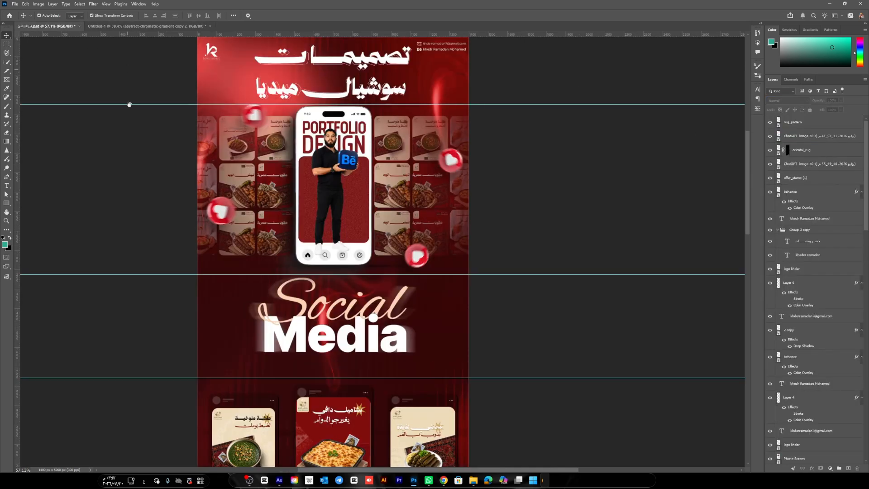
scroll(129, 105, "up", 2)
scroll(402, 110, "up", 3)
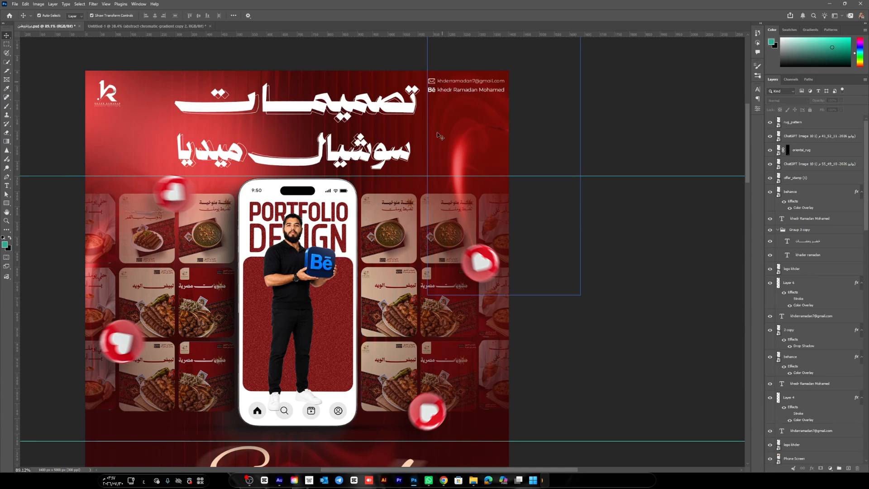
left_click(280, 256)
scroll(287, 193, "down", 3)
scroll(287, 193, "left", 2)
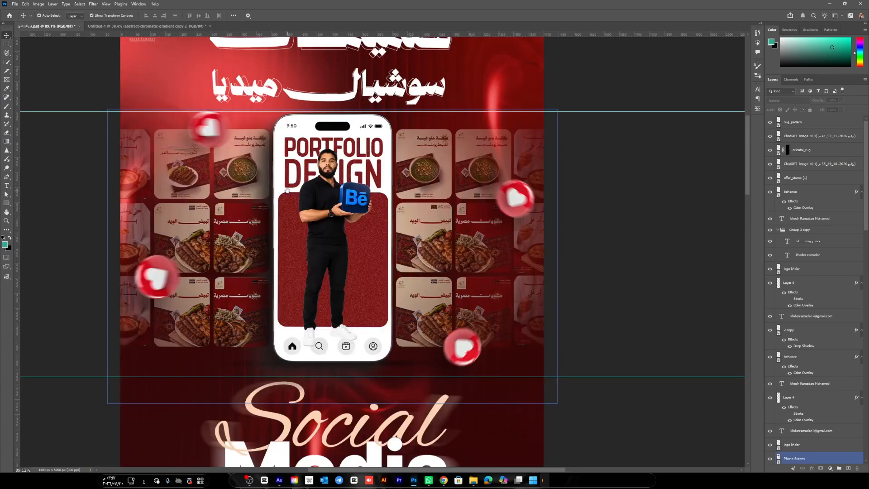
left_click(298, 212)
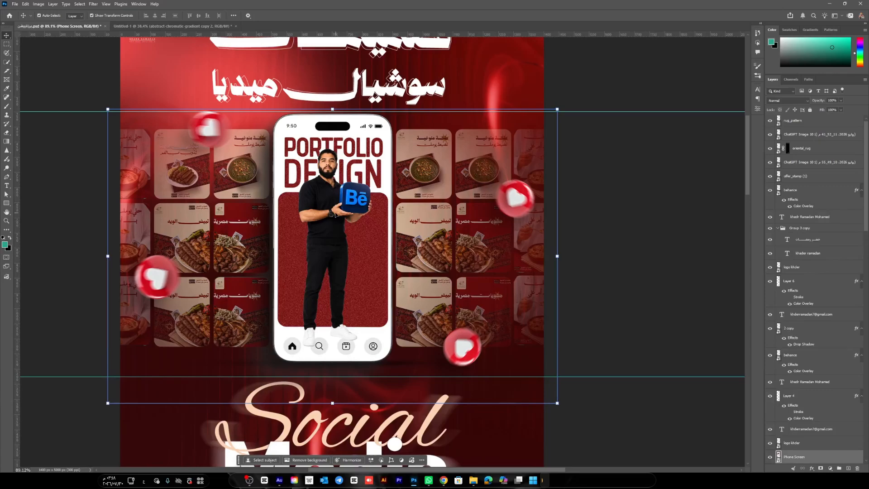
left_click_drag(337, 213, 319, 207)
left_click_drag(264, 177, 256, 270)
left_click(341, 135)
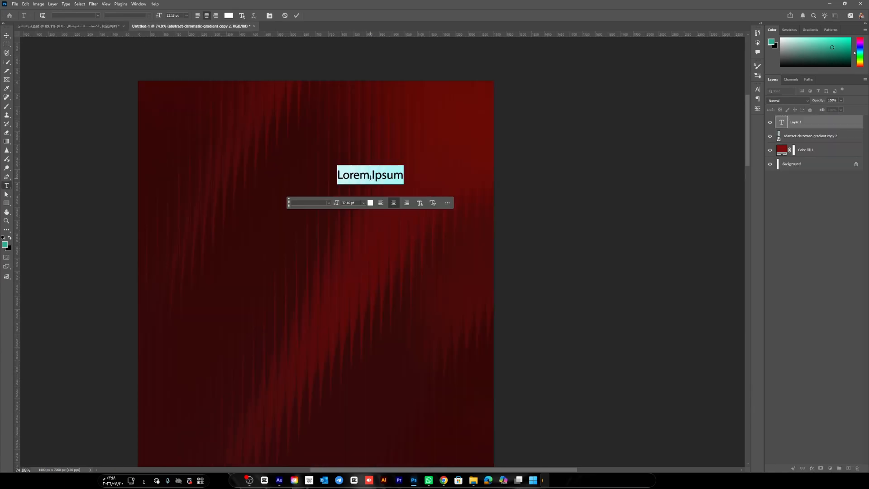
Add the two-line white title "تصميمات" / "سوشيال ميديا" as a text layer in Untitled-1
left_click(385, 175)
type("تصميمات ")
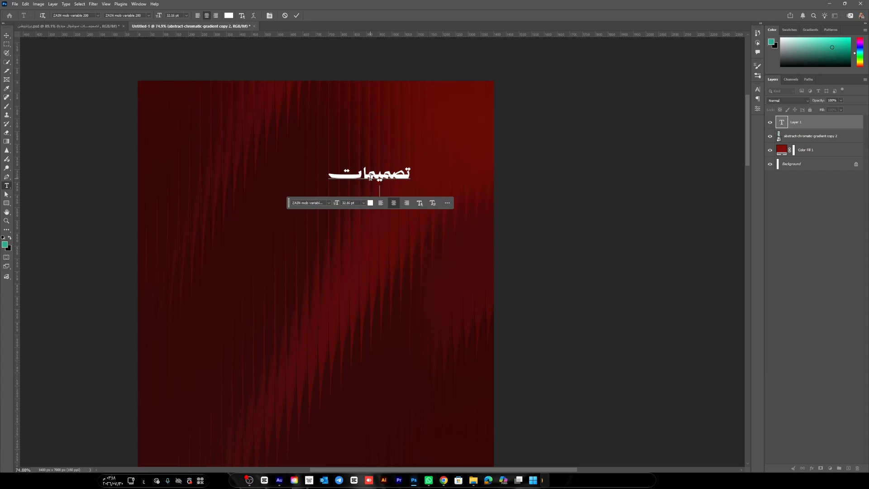
type("سوشيال ميديا")
Centre the title horizontally near the canvas's upper edge and scale it up to about 154%
scroll(371, 177, "down", 1)
left_click_drag(403, 197, 322, 125)
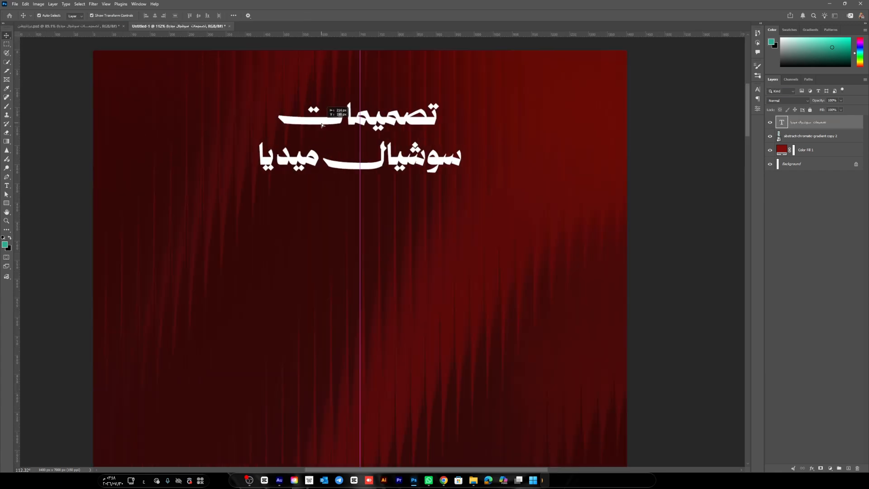
key("ctrl+t")
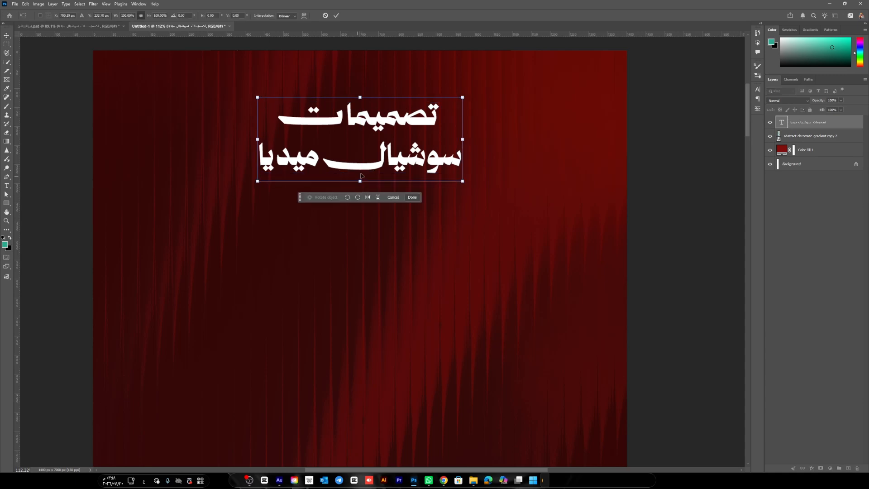
left_click_drag(360, 181, 360, 227)
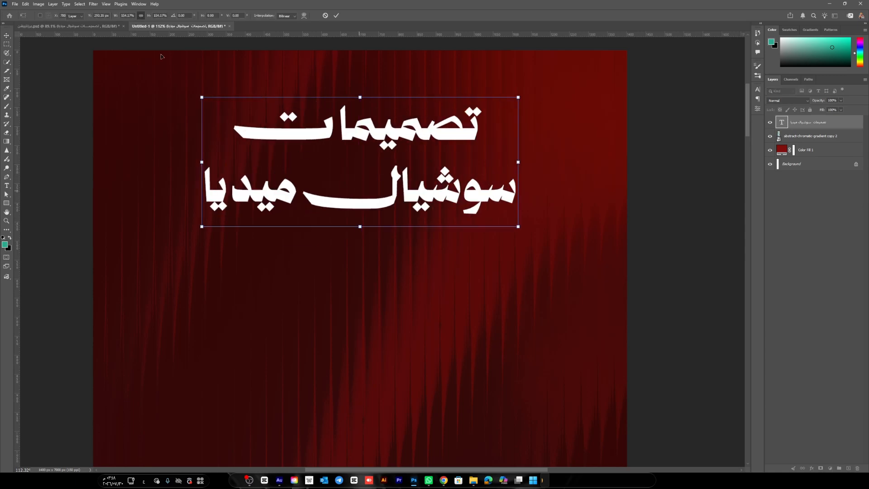
key("Return")
Check the title styling in the finished design and duplicate the title text layer in Untitled-1
left_click(68, 26)
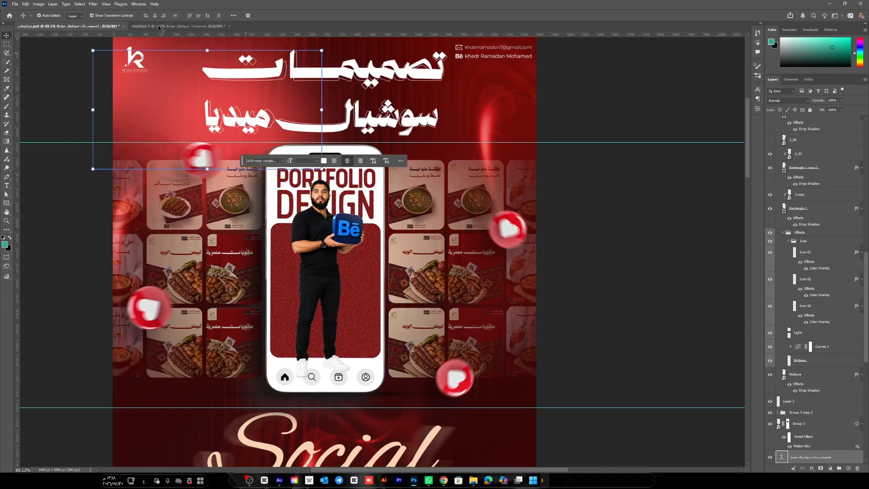
left_click(194, 27)
key("ctrl+j")
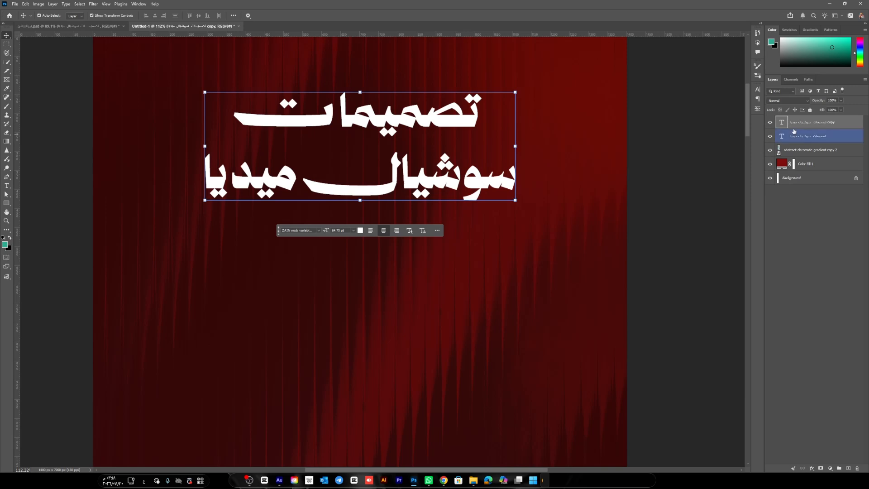
Add a 2 px white outside stroke to the original title layer beneath the copy and set its fill to 0%
left_click(837, 136)
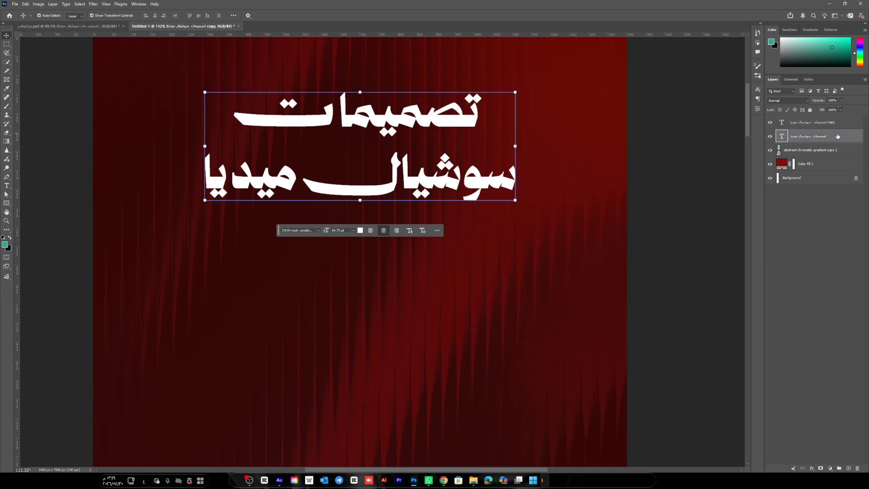
left_click(811, 468)
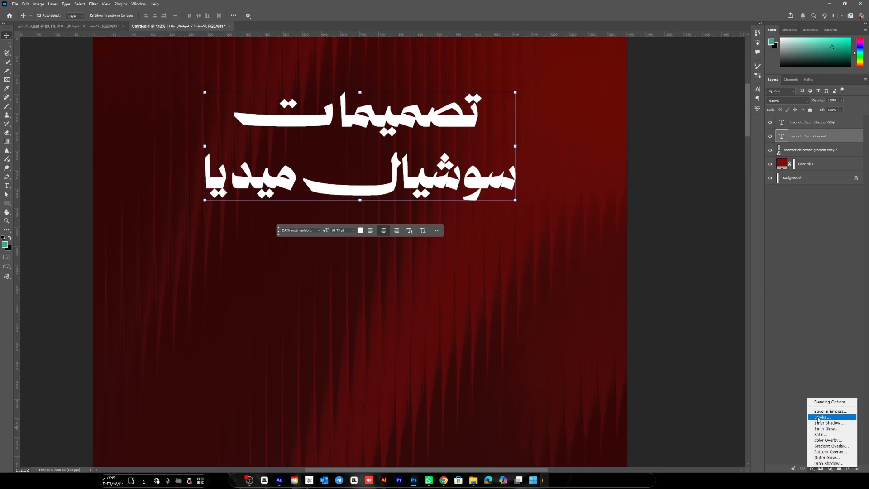
left_click(820, 417)
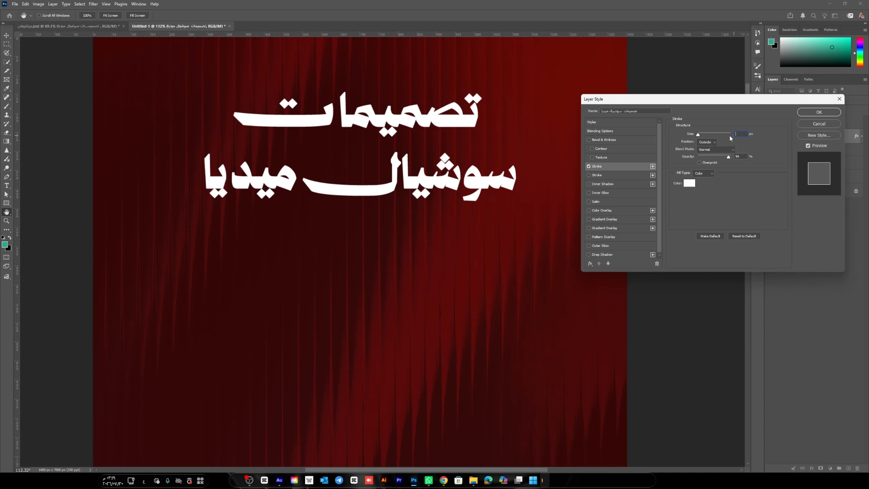
type("2")
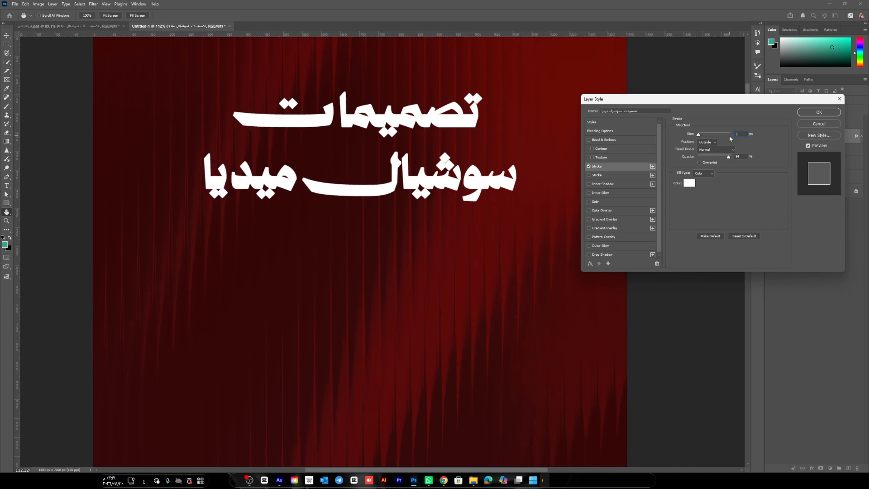
left_click(817, 114)
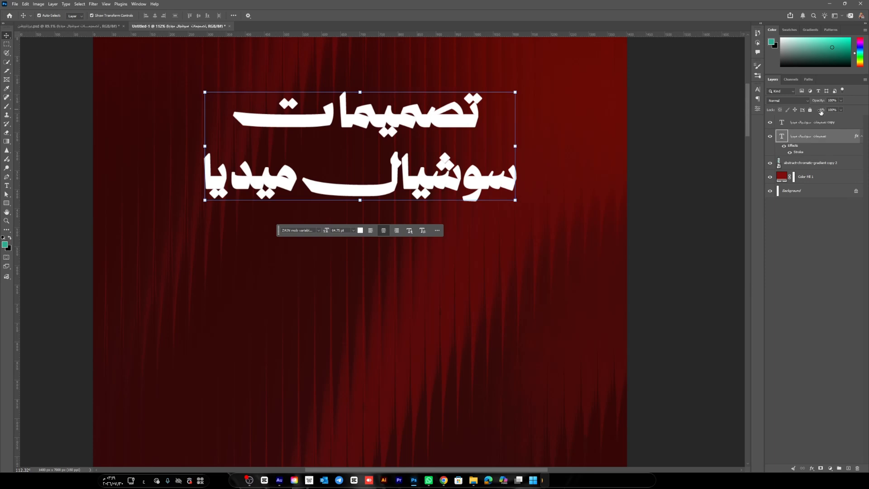
left_click_drag(821, 112, 783, 111)
Nudge the outlined title layer slightly downward so it is offset behind the solid white copy
left_click(341, 192)
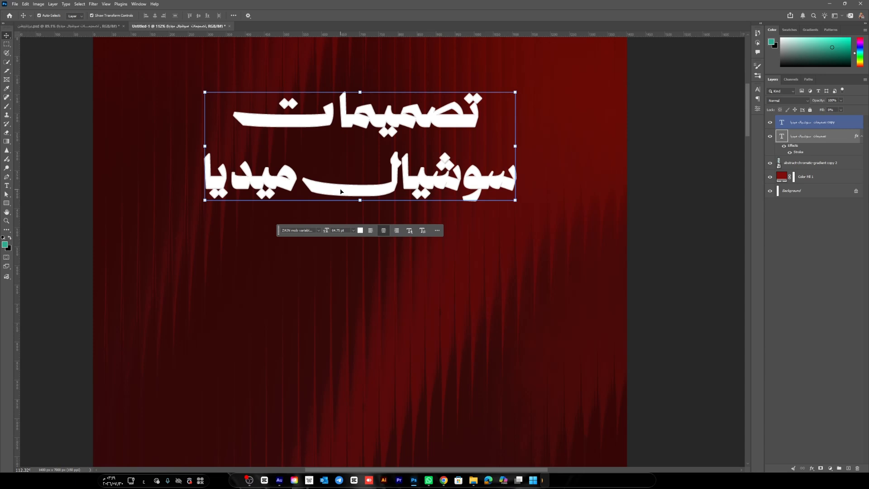
left_click(808, 141)
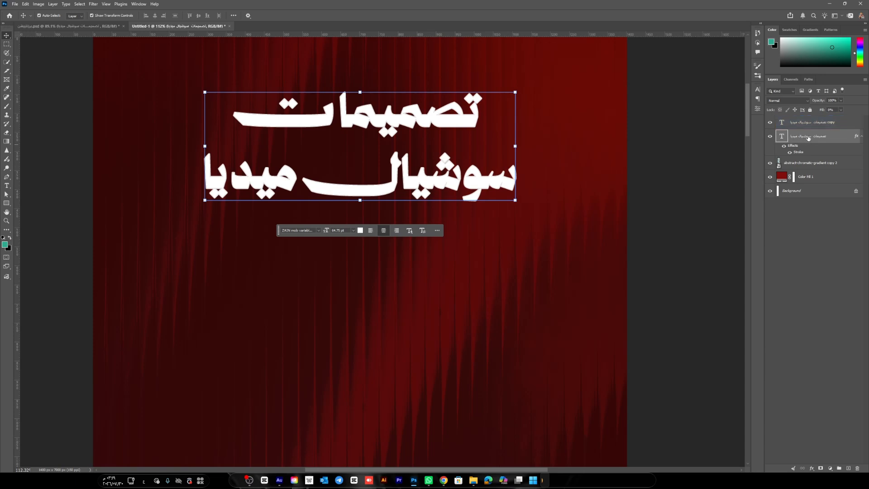
left_click(419, 194)
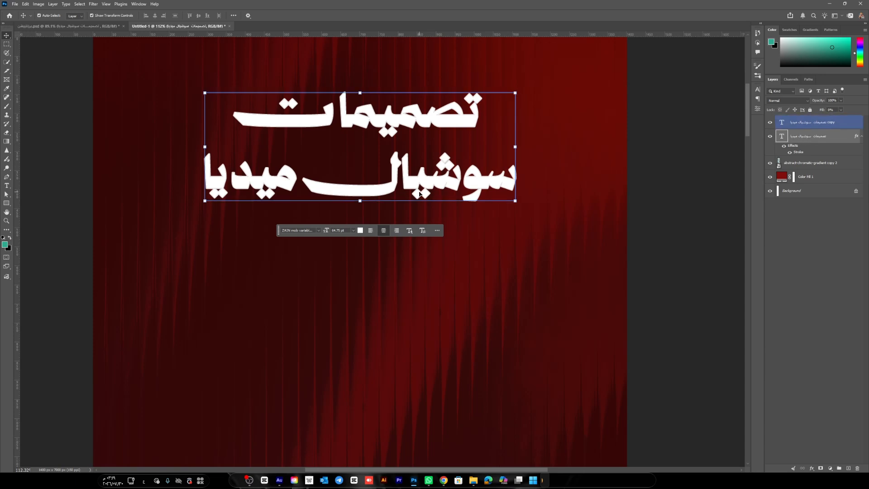
key("Down")
key("Down")
key("Down")
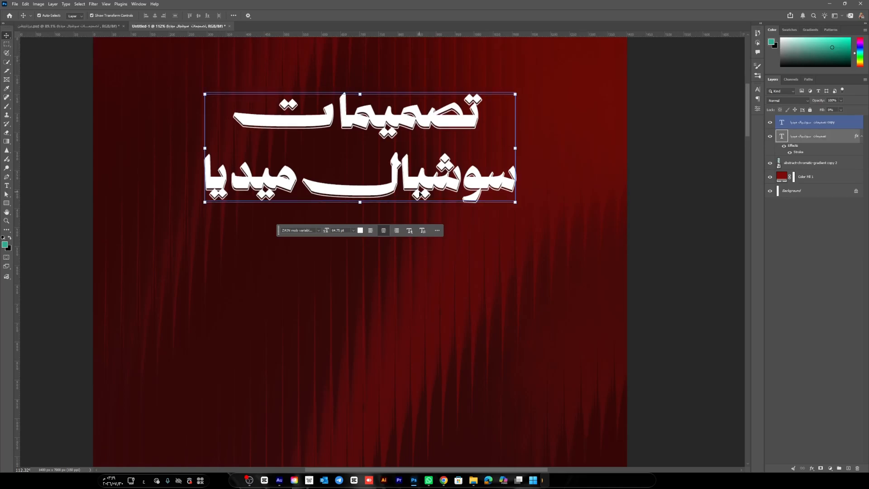
Nudge the outlined title slightly further down and apply a Fisheye text warp to the solid white title copy
key("Down")
left_click(665, 246)
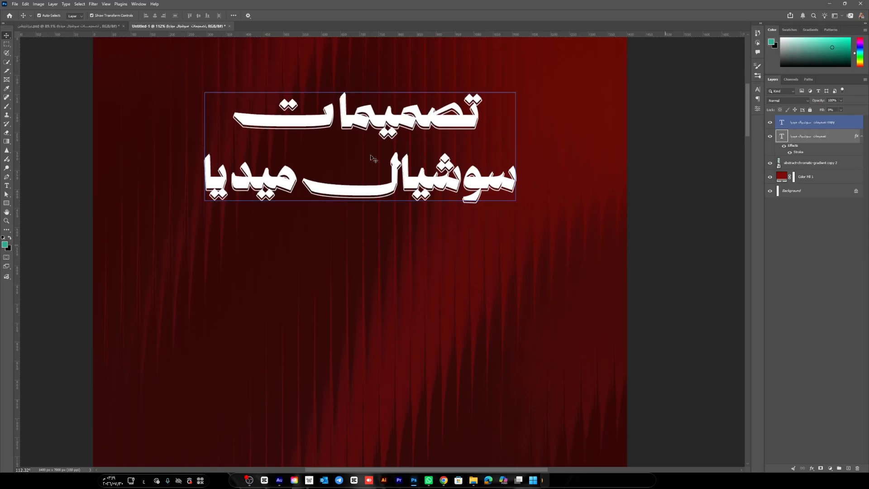
double_click(348, 121)
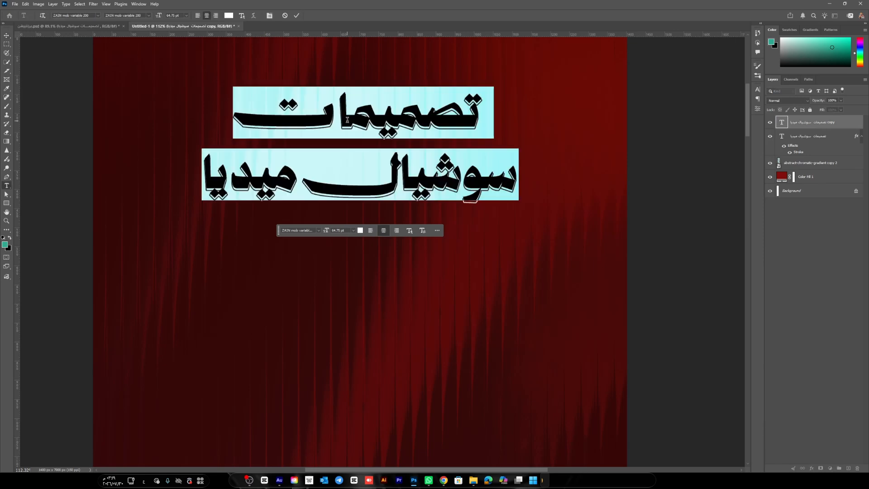
left_click(254, 16)
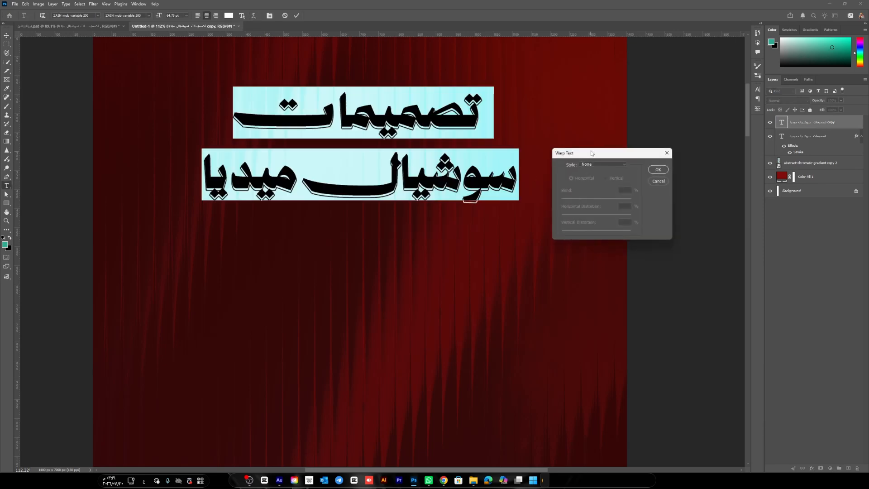
left_click_drag(591, 153, 586, 115)
left_click(597, 125)
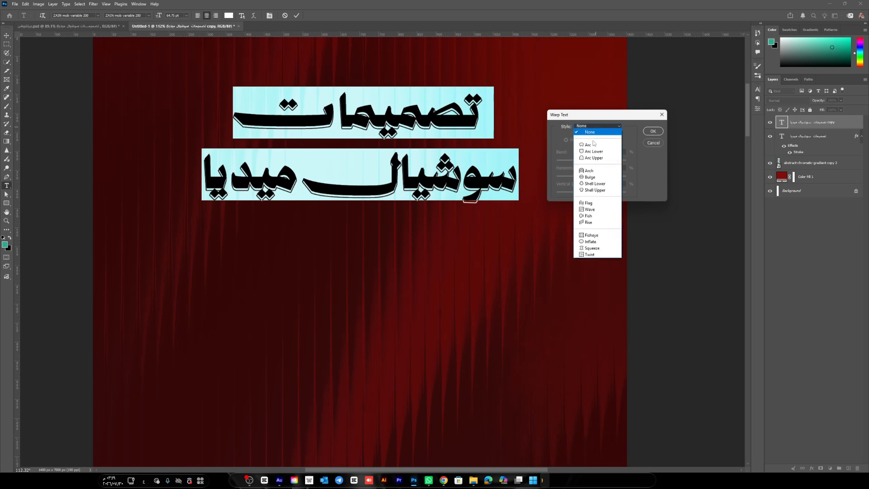
left_click(602, 236)
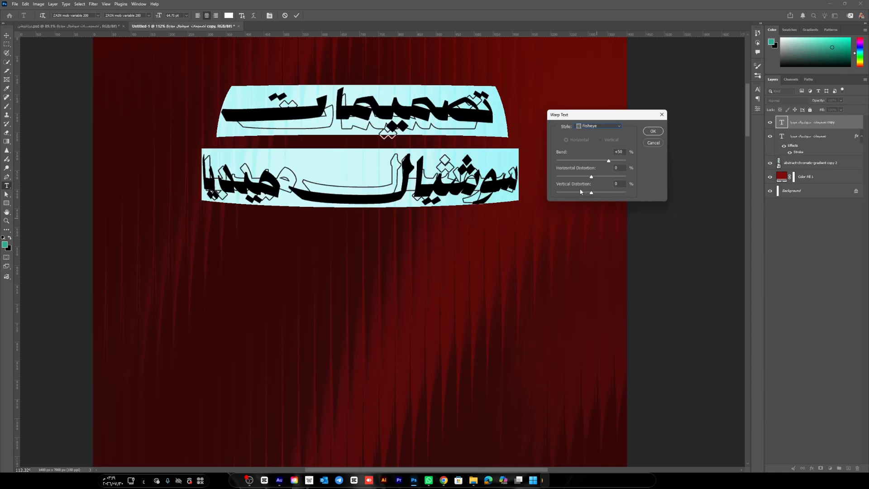
Reduce the Fisheye bend to about +10%, commit the warped title text and deselect it
left_click_drag(598, 161, 596, 163)
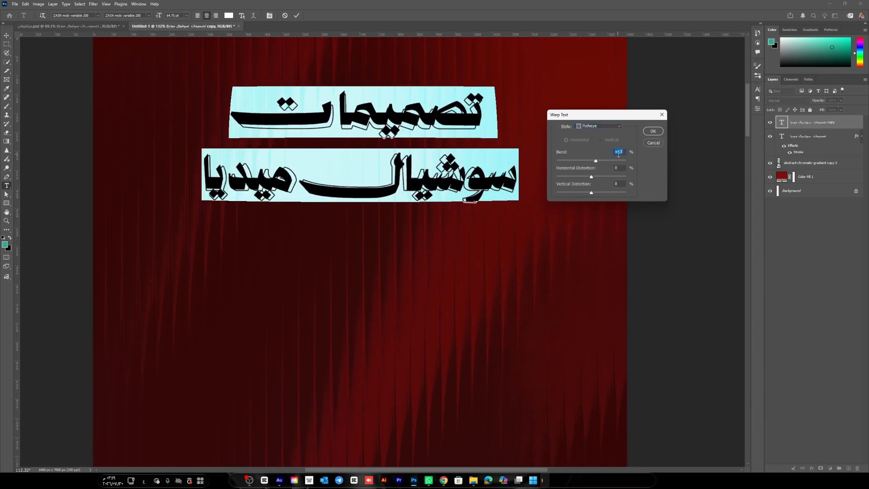
scroll(618, 154, "down", 4)
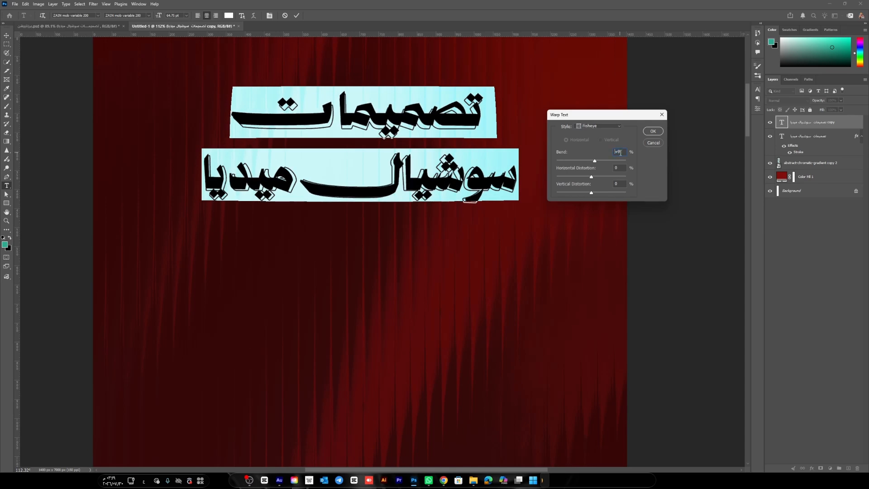
scroll(623, 151, "up", 1)
scroll(623, 152, "down", 1)
left_click(653, 132)
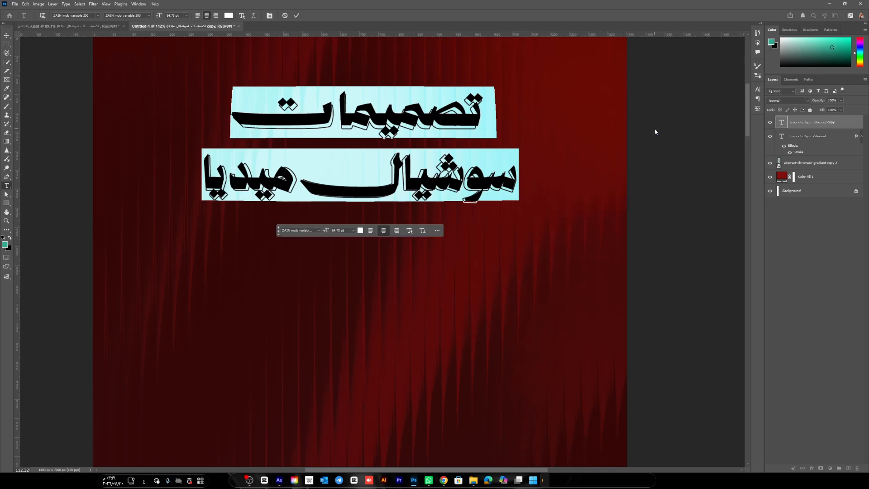
left_click(296, 15)
key("v")
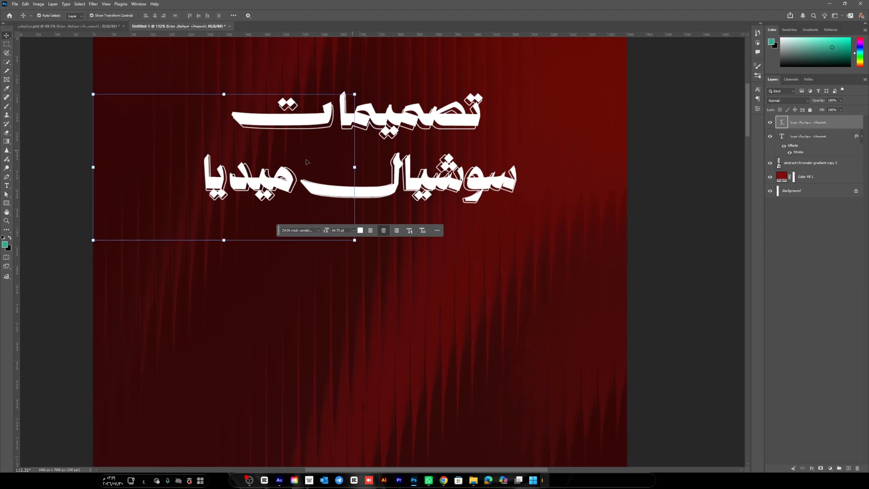
left_click(57, 64)
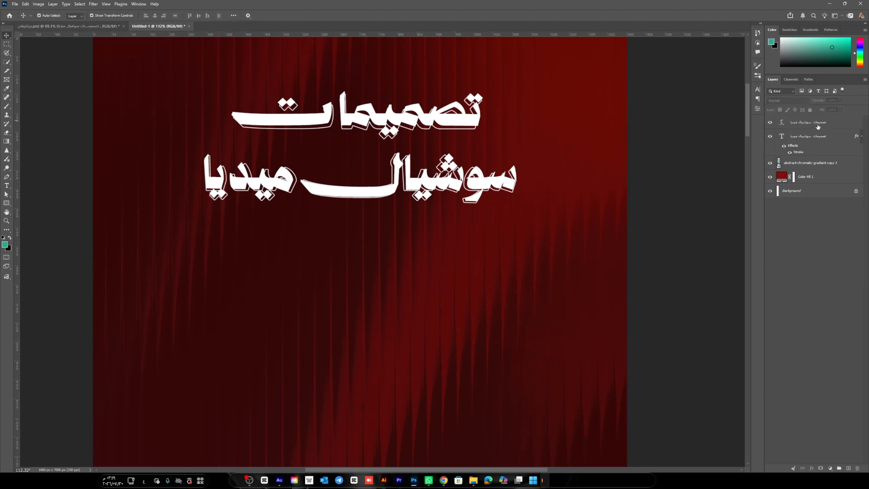
Copy the glowing red swirl image from the finished design into Untitled-1 and place one on each side of the title
left_click(107, 26)
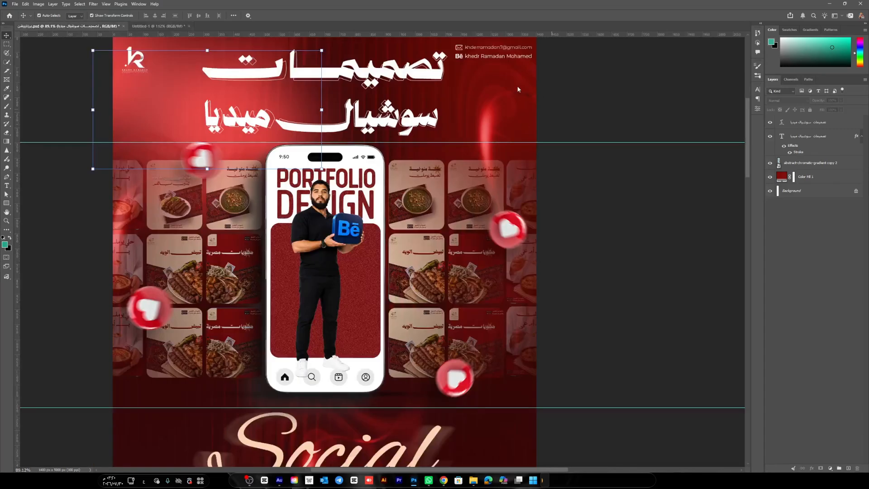
left_click(504, 122)
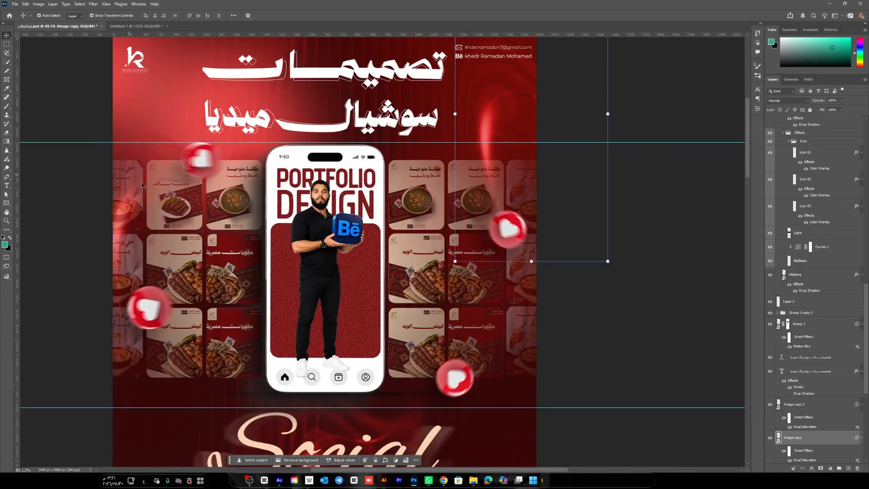
left_click(158, 26)
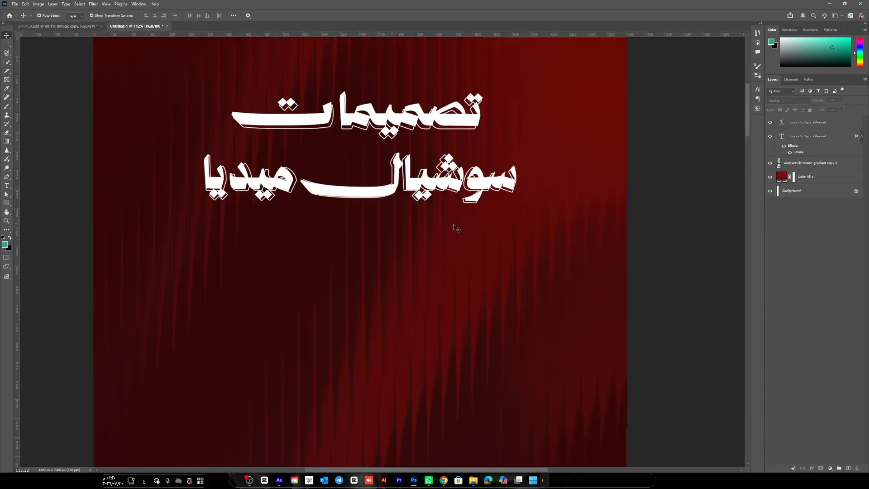
left_click_drag(455, 227, 572, 190)
left_click_drag(569, 152, 117, 201)
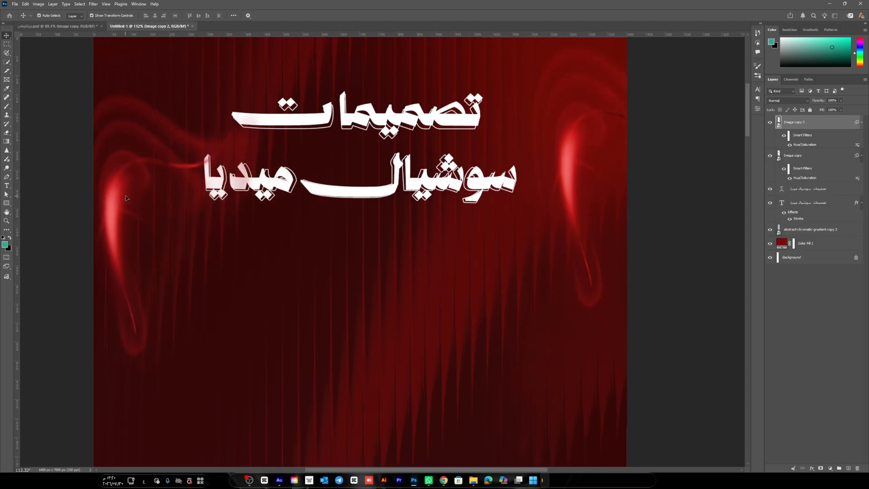
left_click(36, 134)
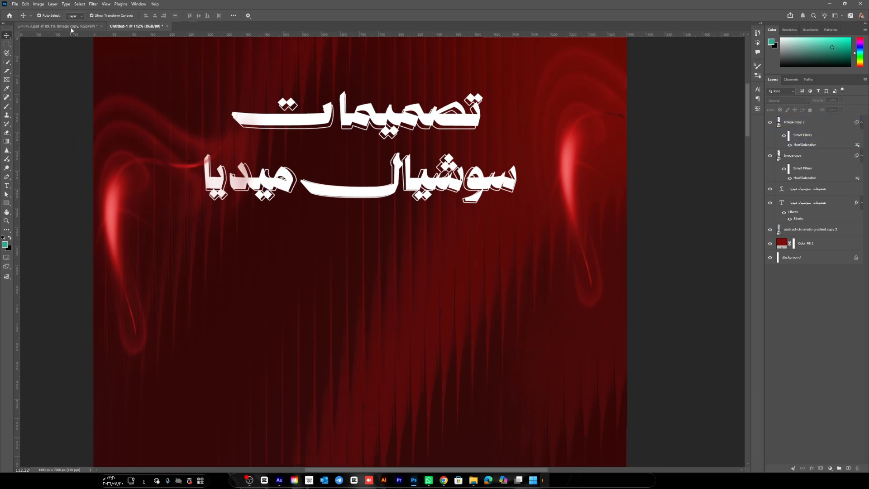
Select the Phone Screen layer in the finished design and open its smart object contents
left_click(239, 416)
key("ctrl+Tab")
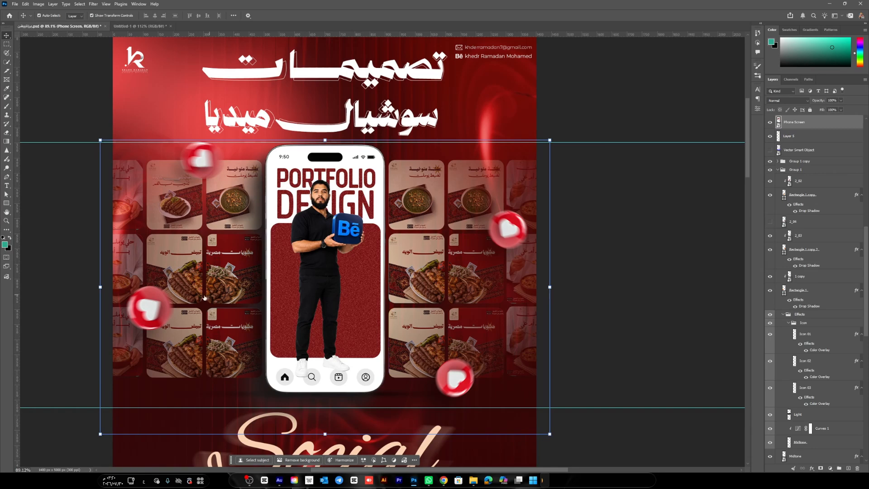
double_click(814, 122)
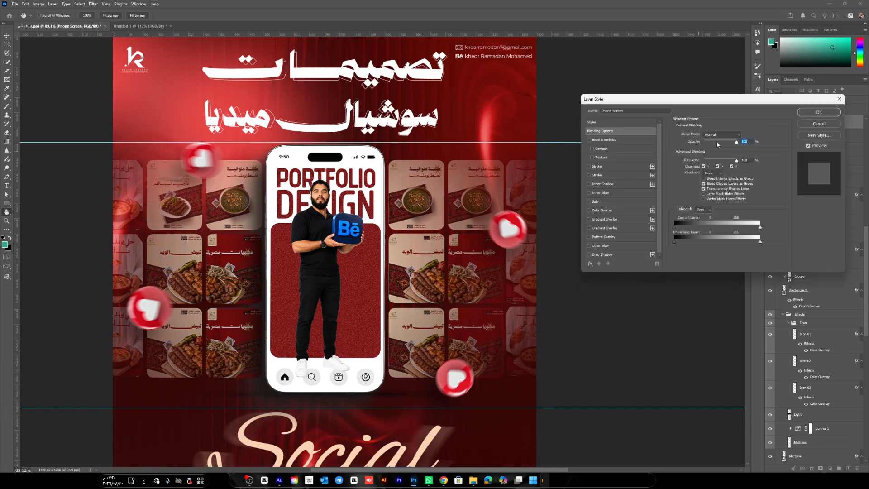
left_click(817, 122)
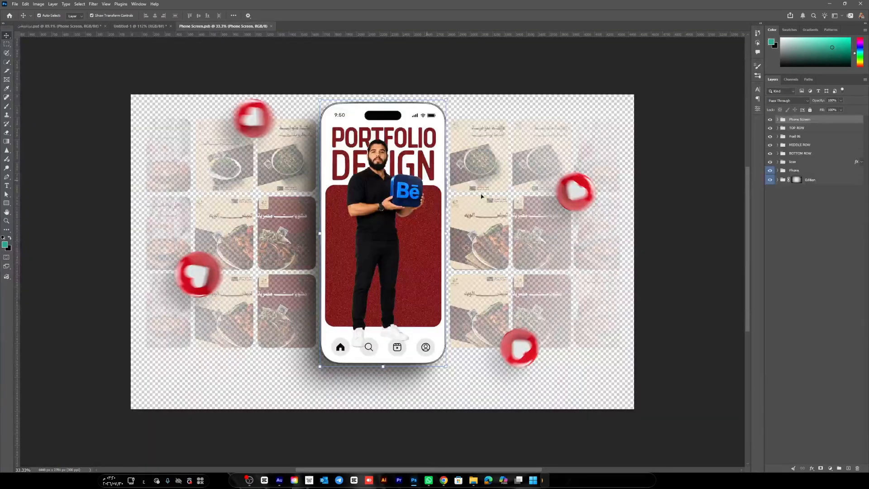
Examine the post placeholders, phone and heart icon layers and their row groups inside the Phone Screen smart object
left_click(488, 173)
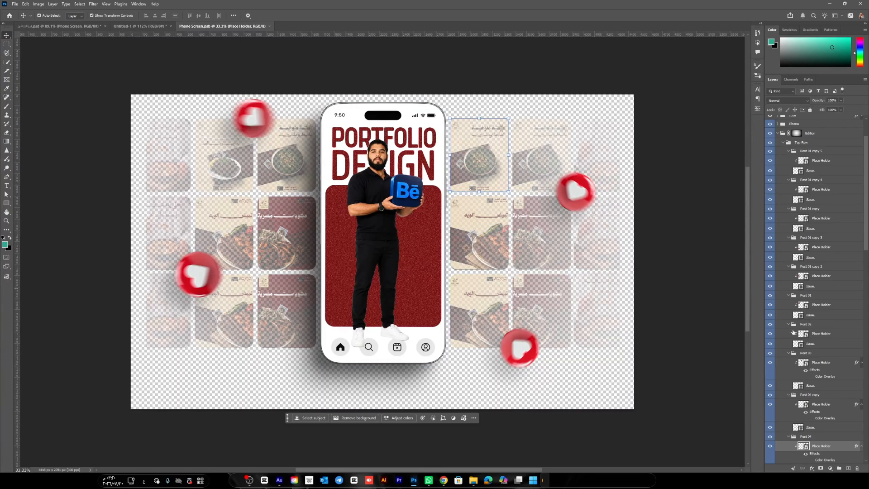
scroll(793, 331, "down", 10)
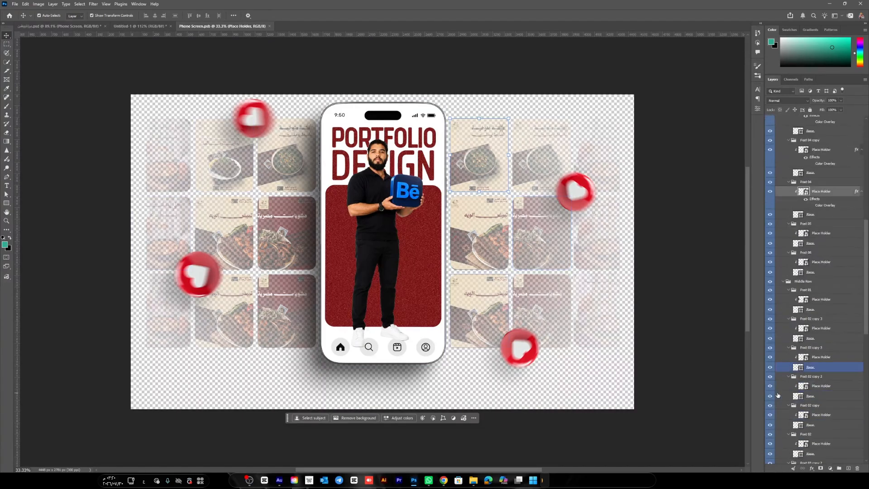
scroll(777, 395, "down", 5)
left_click(480, 222)
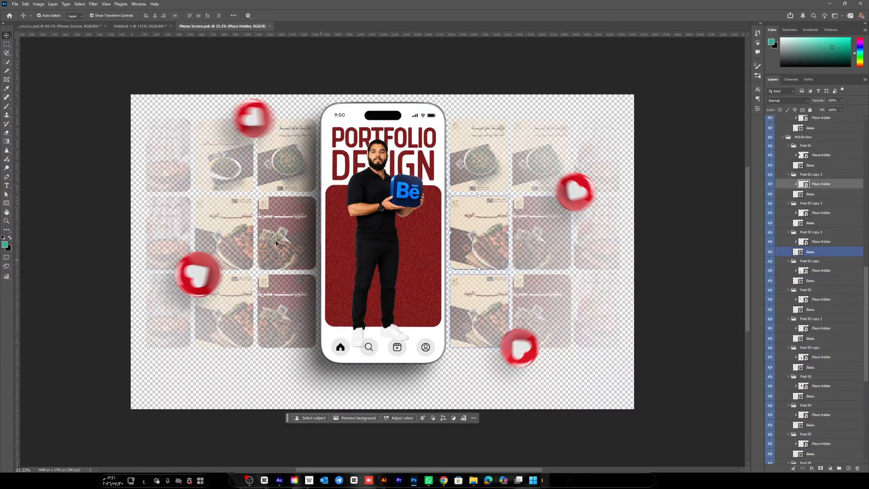
left_click(213, 170)
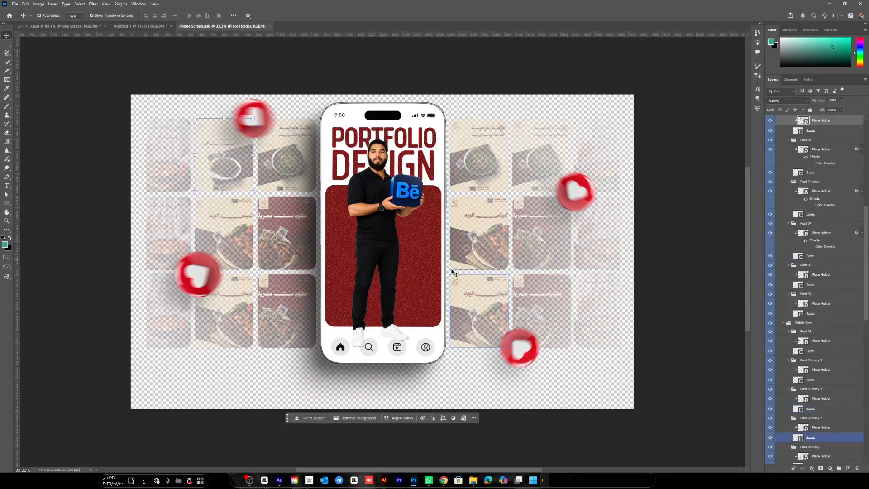
left_click(384, 272)
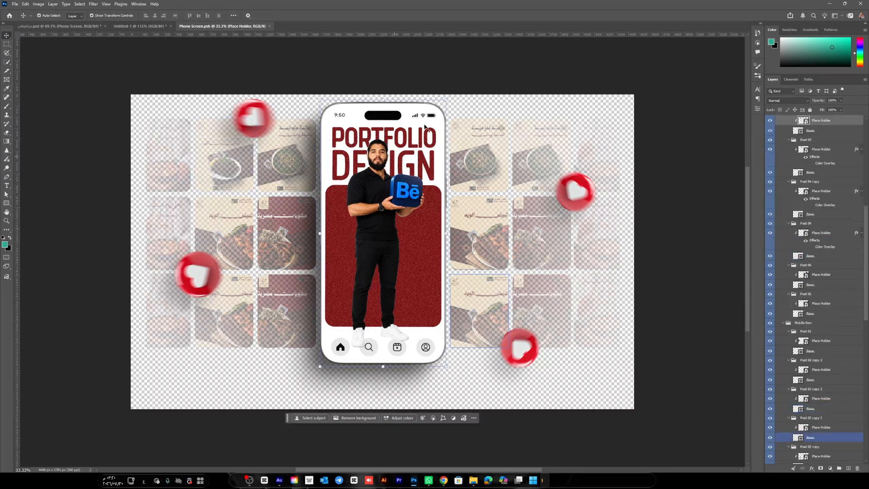
left_click(211, 276)
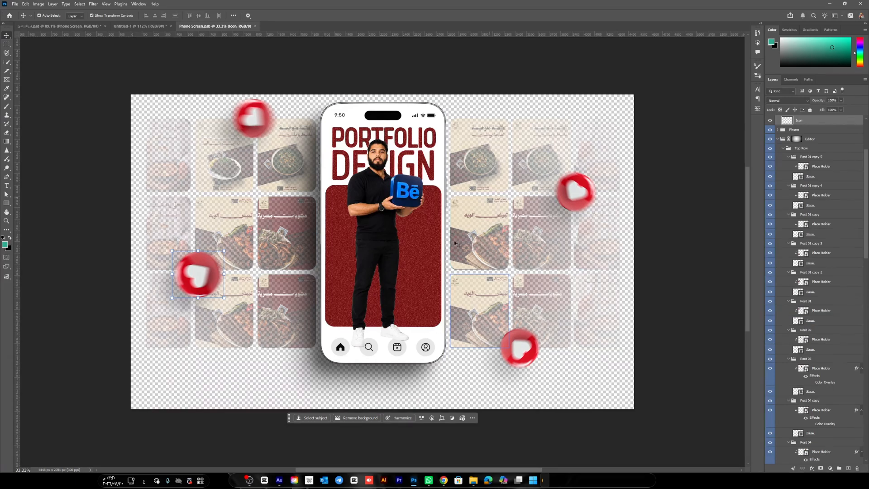
left_click(525, 155)
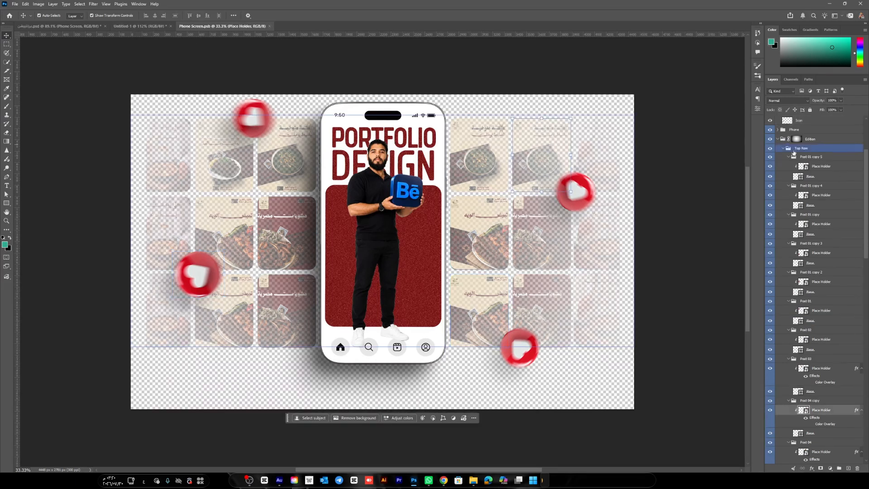
scroll(808, 171, "up", 5)
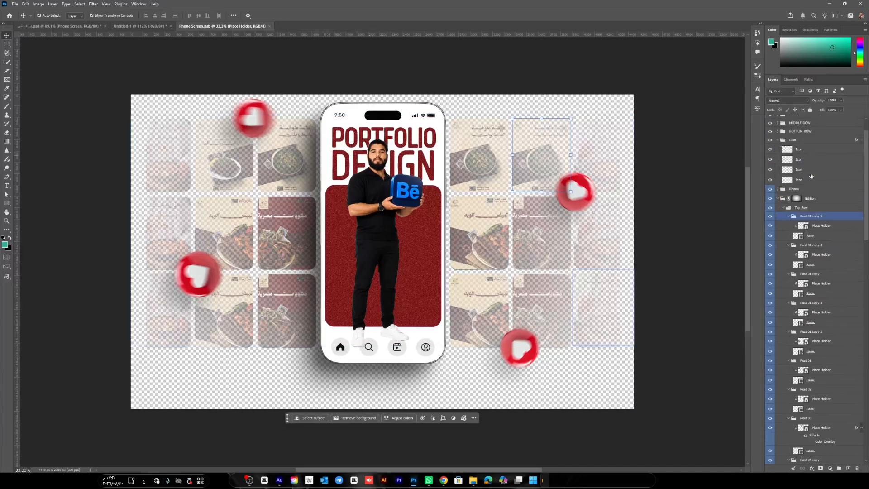
Copy the Phone Screen smart object from the finished design into Untitled-1 and centre it below the title
left_click(74, 27)
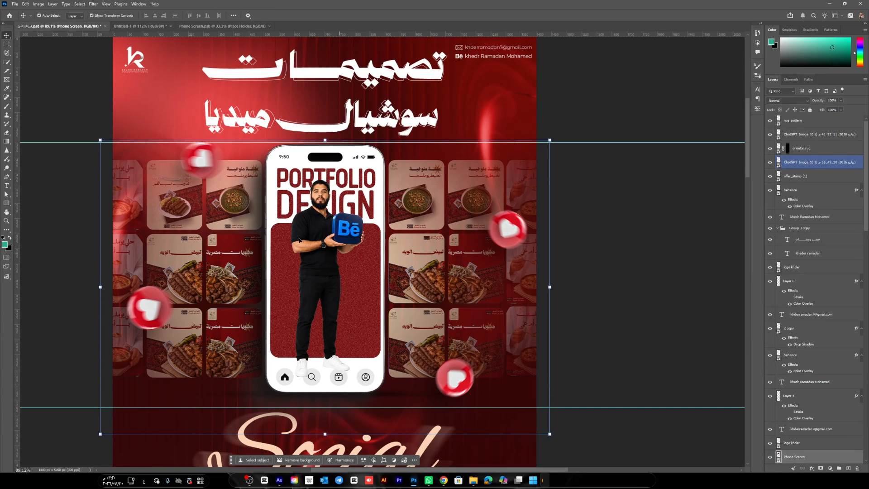
left_click_drag(299, 240, 304, 261)
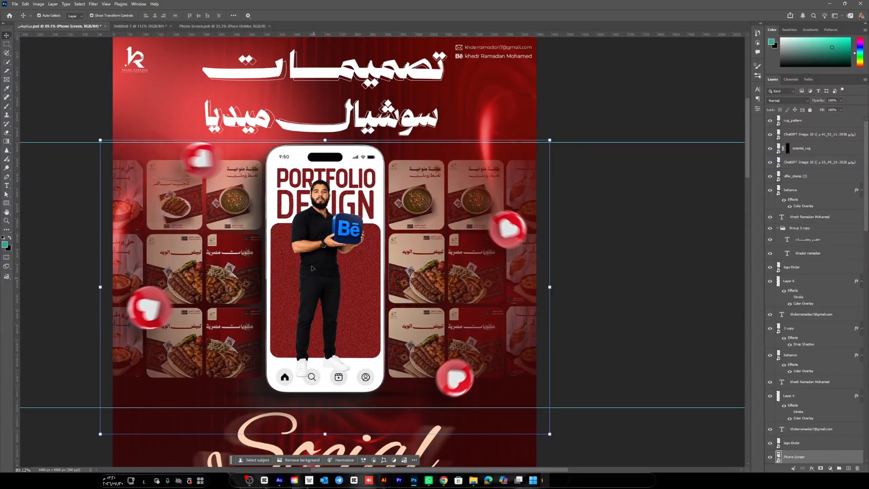
left_click(221, 26)
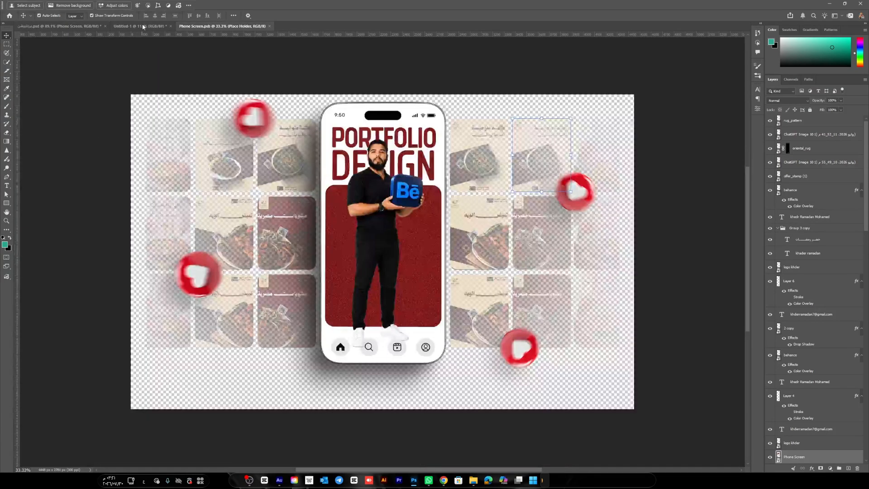
left_click(143, 28)
left_click(318, 266)
scroll(323, 271, "down", 2)
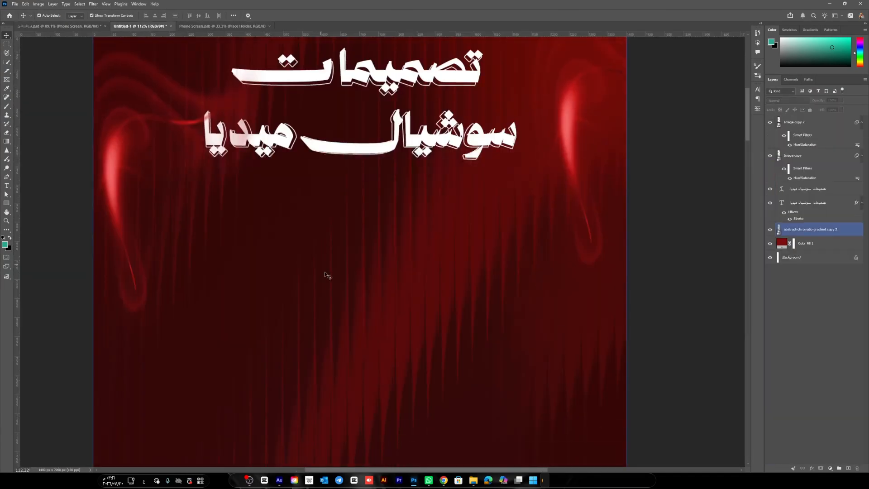
scroll(331, 284, "right", 5)
left_click_drag(336, 296, 335, 296)
scroll(149, 322, "down", 4)
left_click_drag(70, 304, 535, 237)
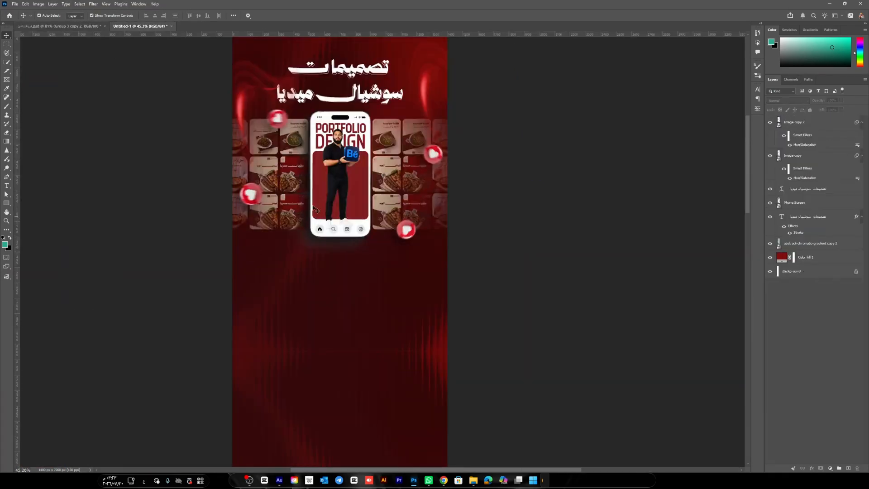
scroll(325, 168, "up", 4)
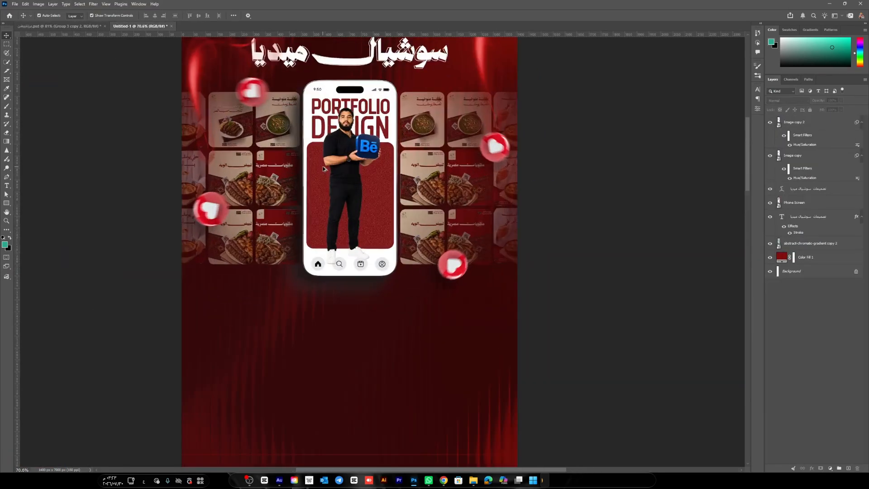
left_click(327, 169)
left_click_drag(339, 121, 354, 217)
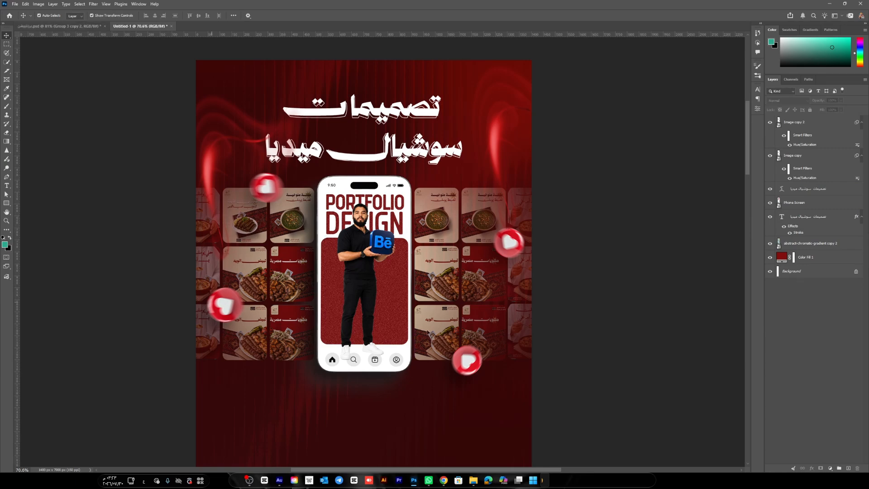
left_click(364, 263)
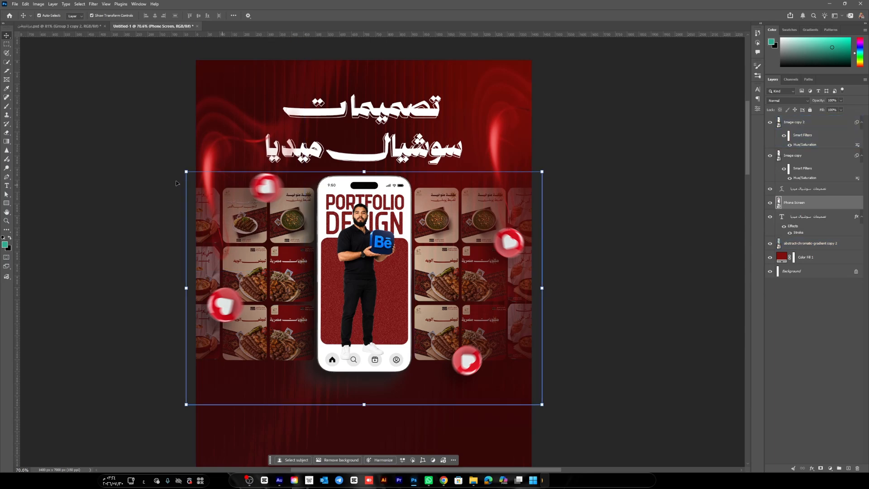
left_click(161, 183)
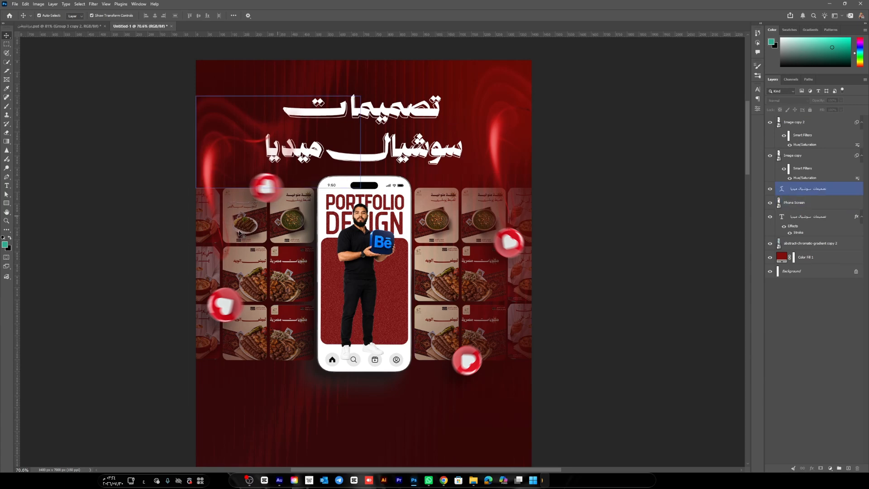
Copy the "Social Media" heading group from the finished design into Untitled-1 and place it centred just below the phone mockup
scroll(369, 270, "up", 5)
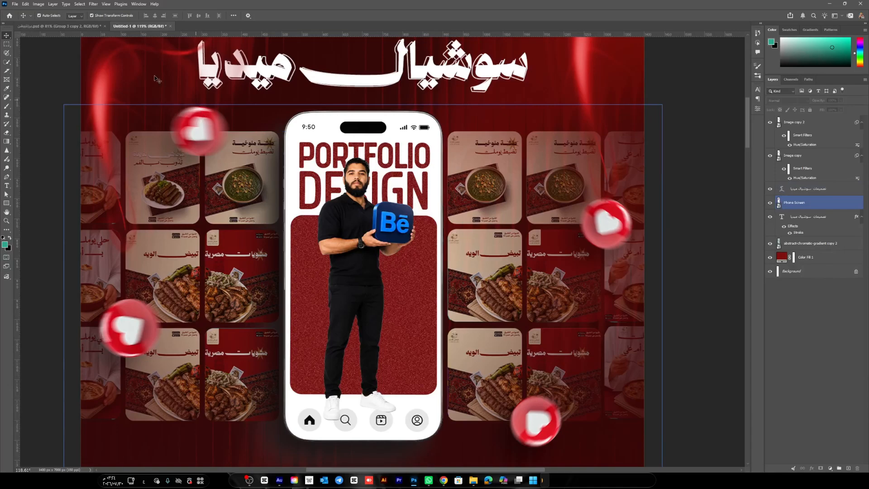
scroll(182, 188, "down", 3)
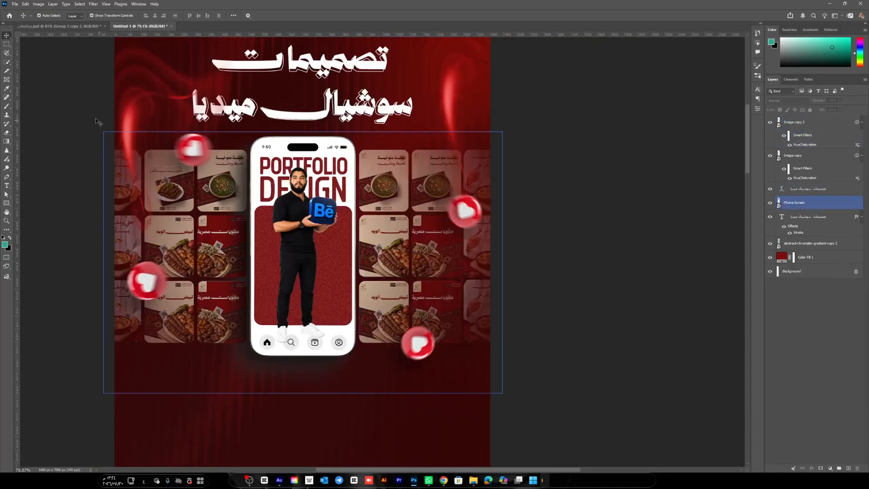
left_click(77, 27)
left_click_drag(256, 326, 311, 227)
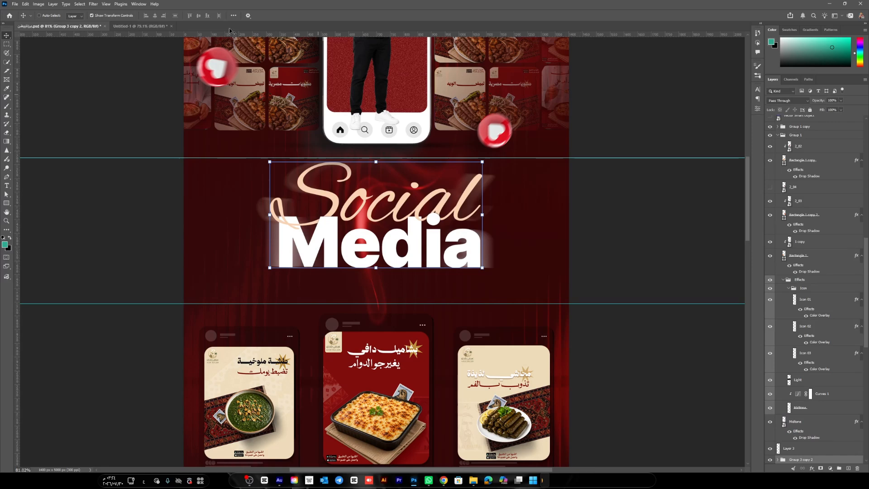
left_click(150, 26)
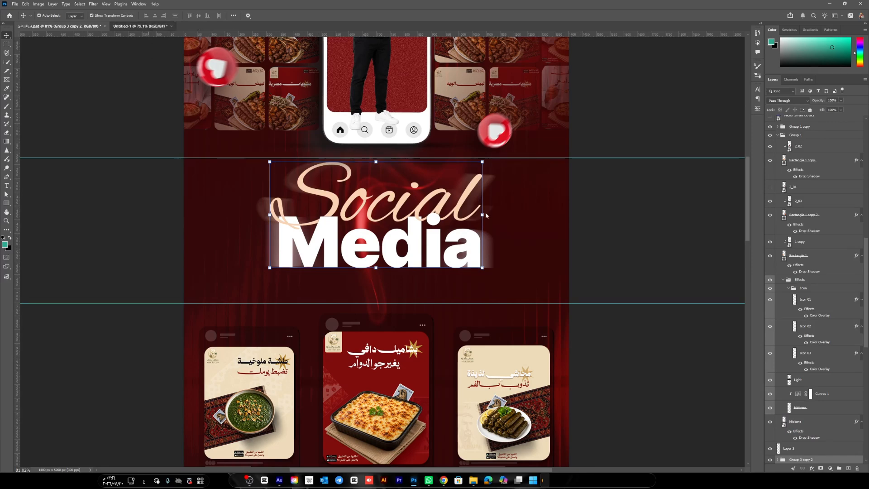
left_click_drag(345, 270, 345, 270)
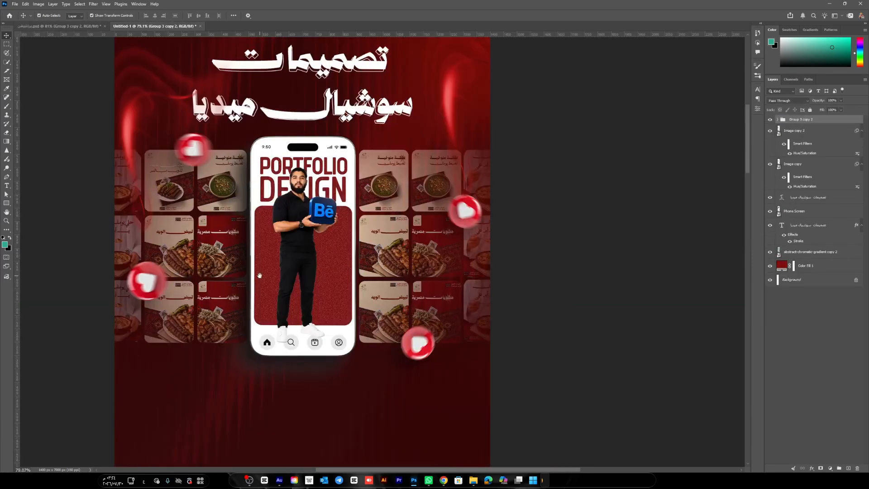
left_click_drag(326, 153, 325, 116)
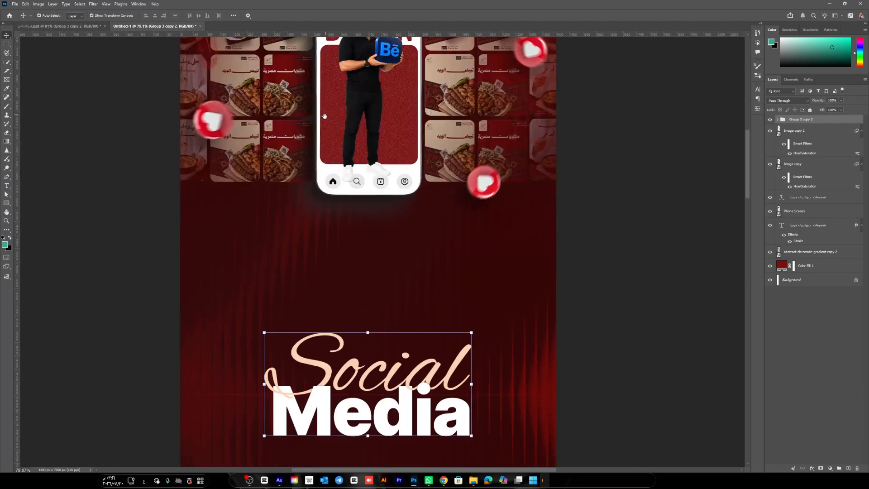
left_click_drag(317, 393, 318, 294)
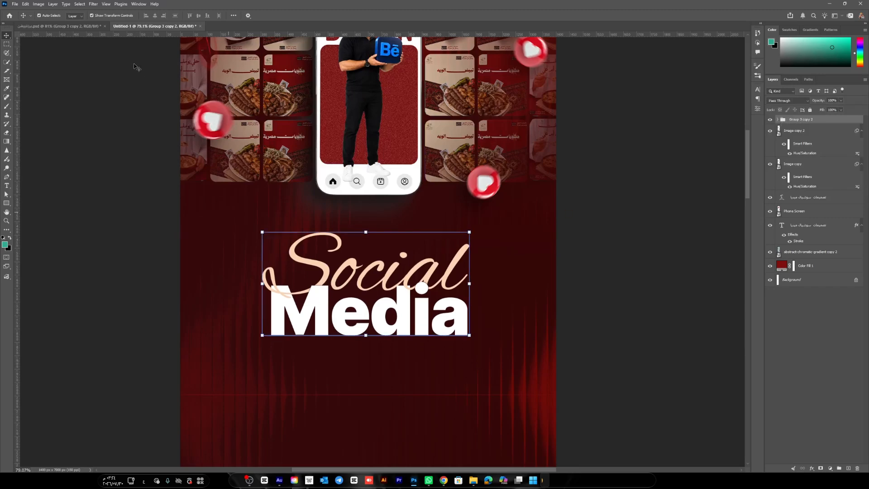
Duplicate the "Social Media" heading group in Untitled-1 and convert the lower copy to a smart object
left_click(59, 26)
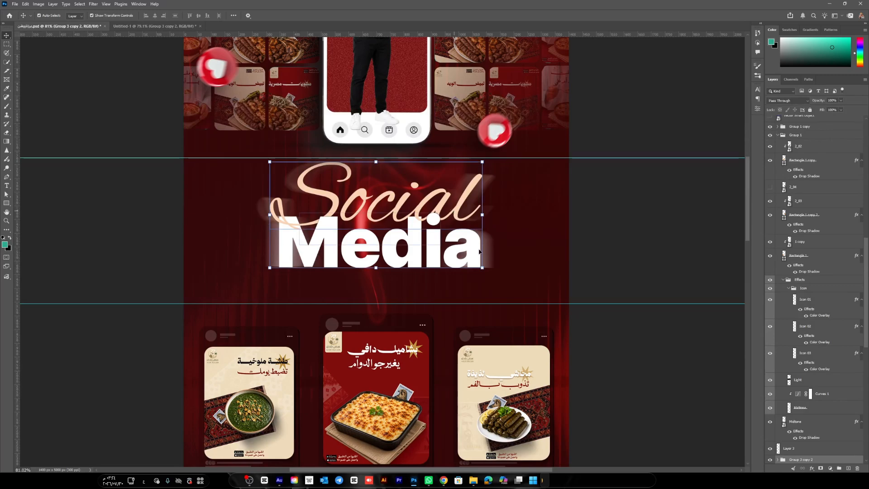
left_click(149, 25)
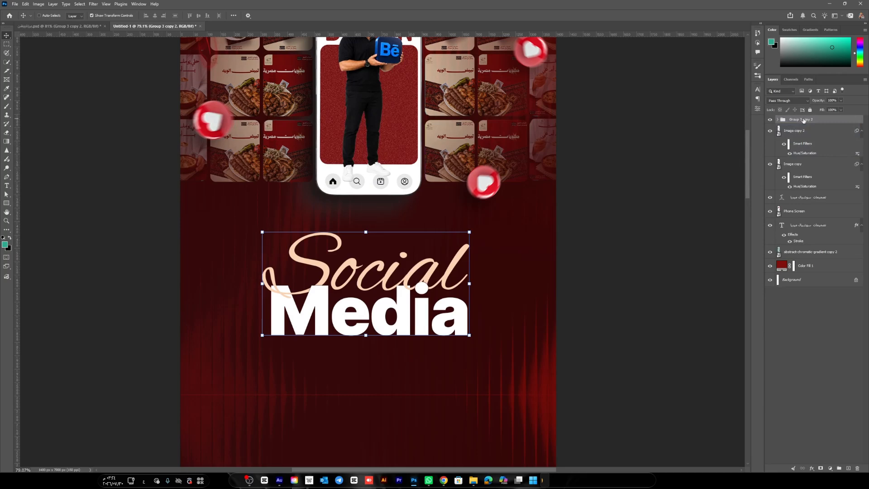
key("ctrl+j")
left_click_drag(804, 122, 805, 129)
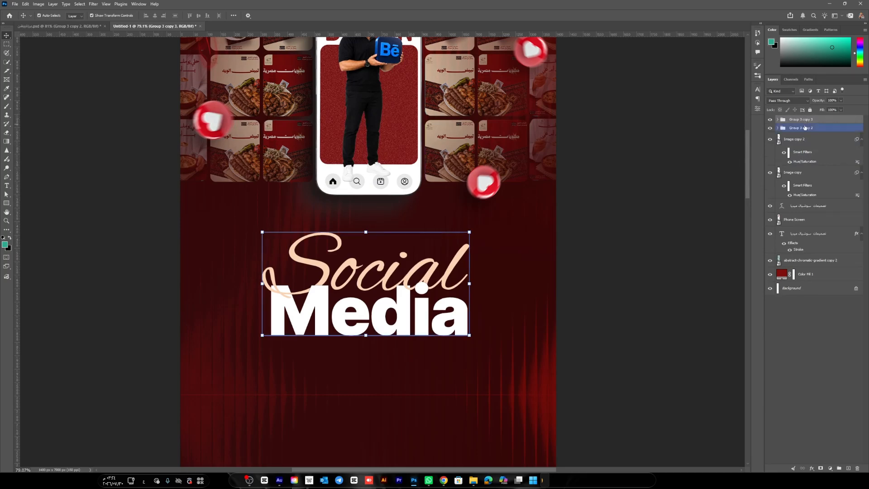
right_click(806, 129)
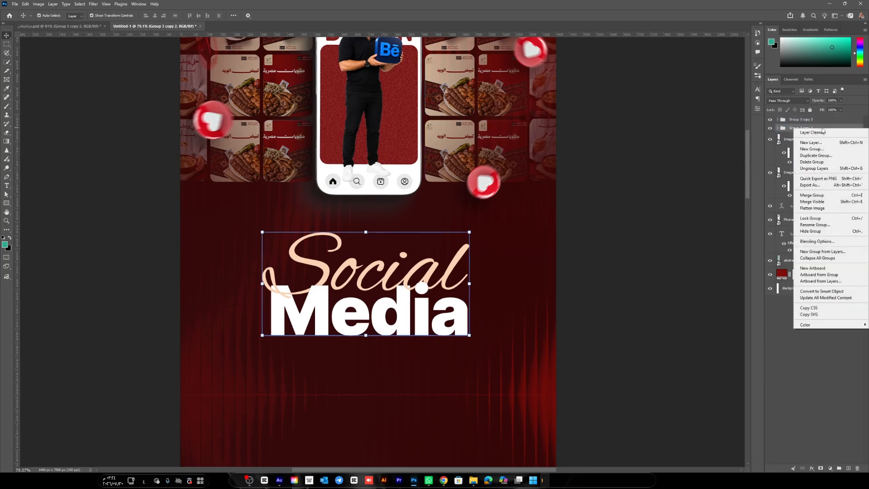
left_click(810, 292)
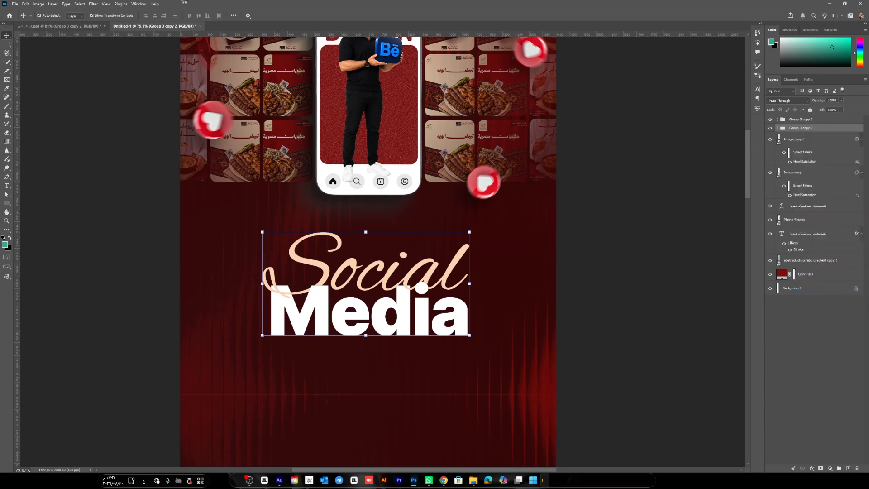
Apply a Motion Blur with a -4° angle and 99 pixels distance to the lower "Social Media" smart object
left_click(97, 4)
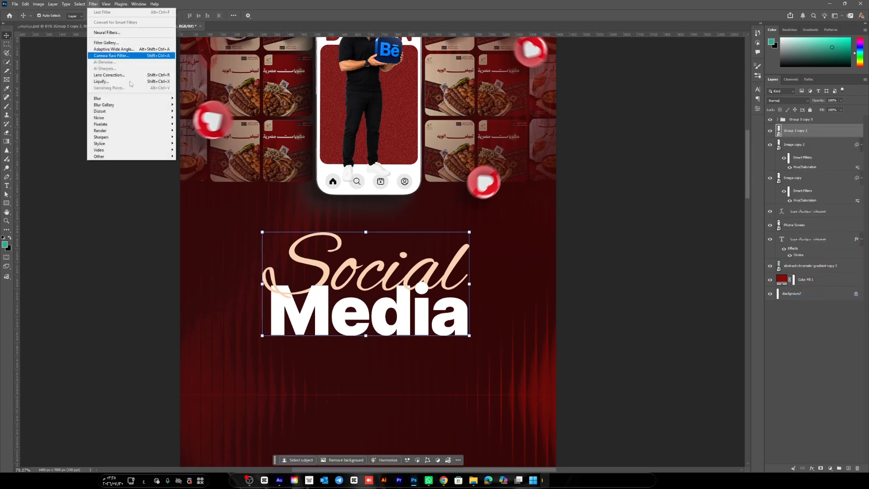
mouse_move(111, 98)
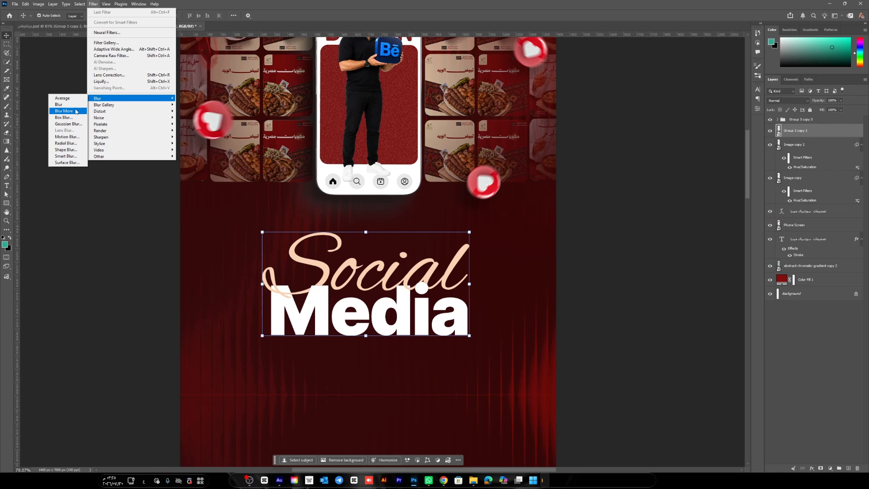
left_click(67, 137)
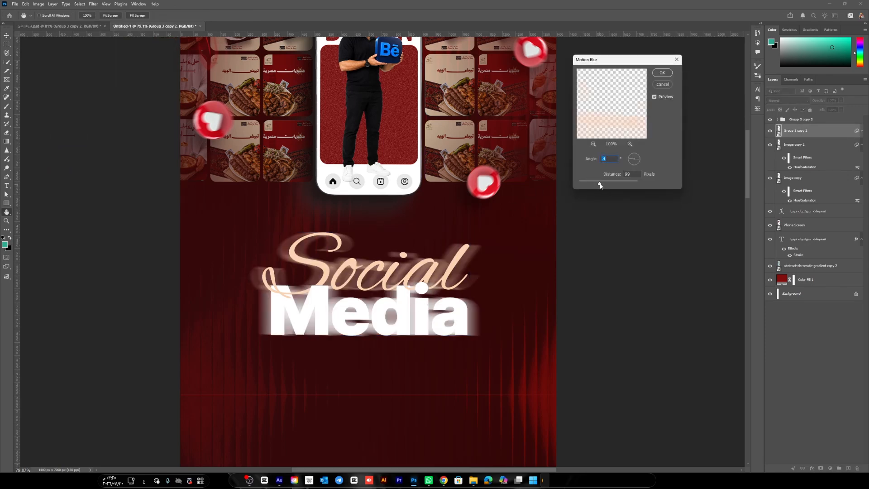
left_click(662, 71)
Add a layer mask to the blurred heading copy and brush out the blur in the middle with black
left_click(820, 468)
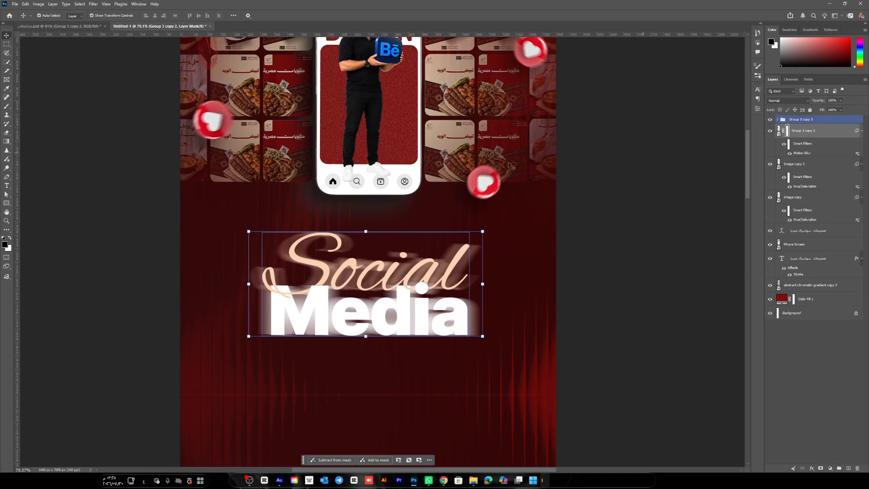
key("b")
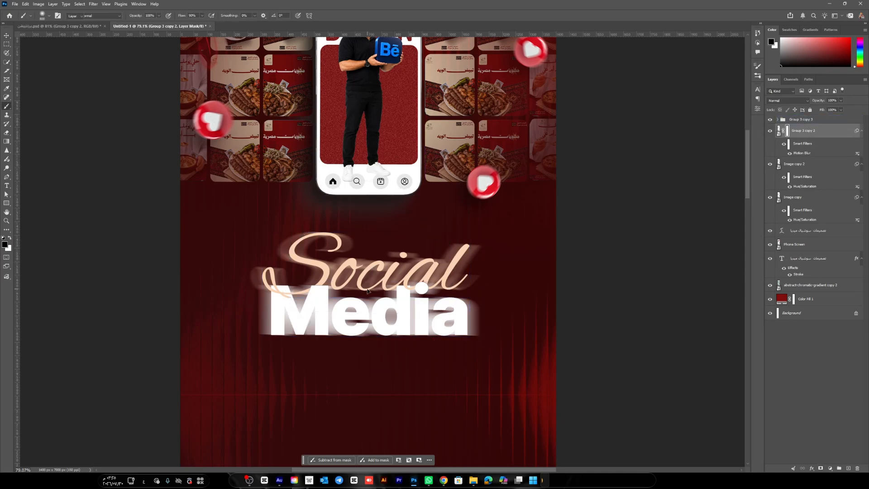
key("v")
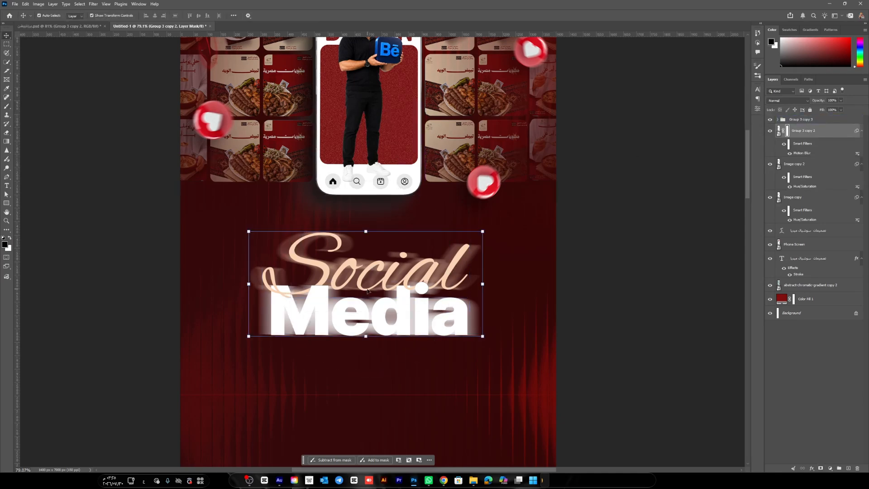
left_click(7, 106)
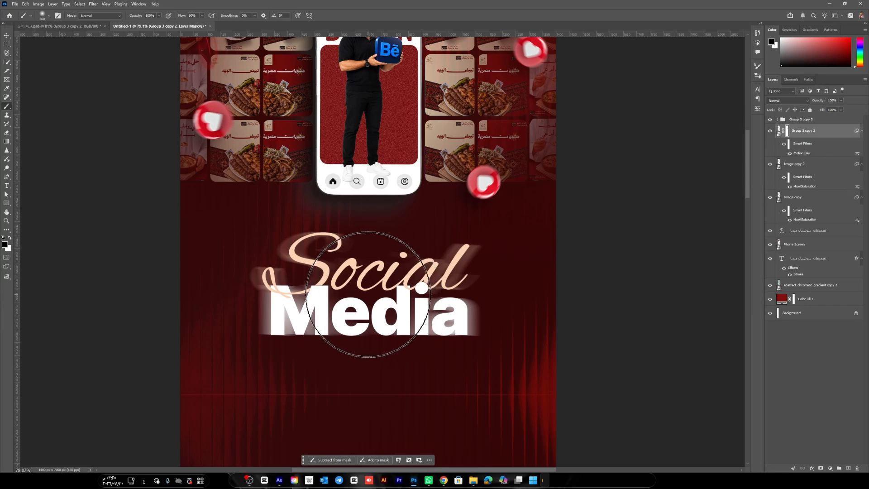
scroll(243, 300, "up", 2)
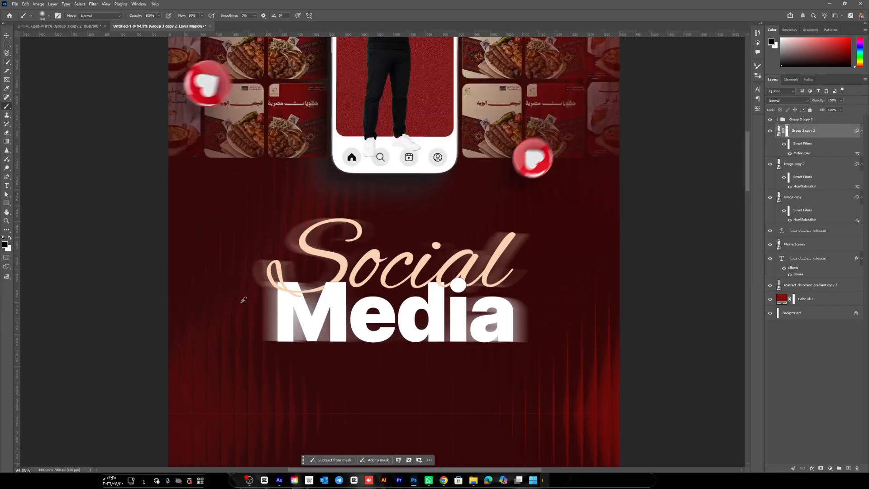
scroll(244, 300, "up", 2)
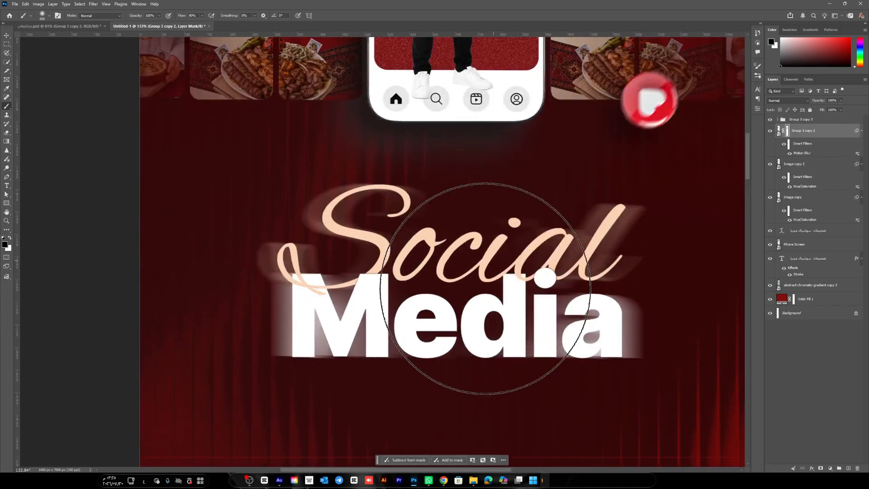
scroll(446, 296, "down", 2)
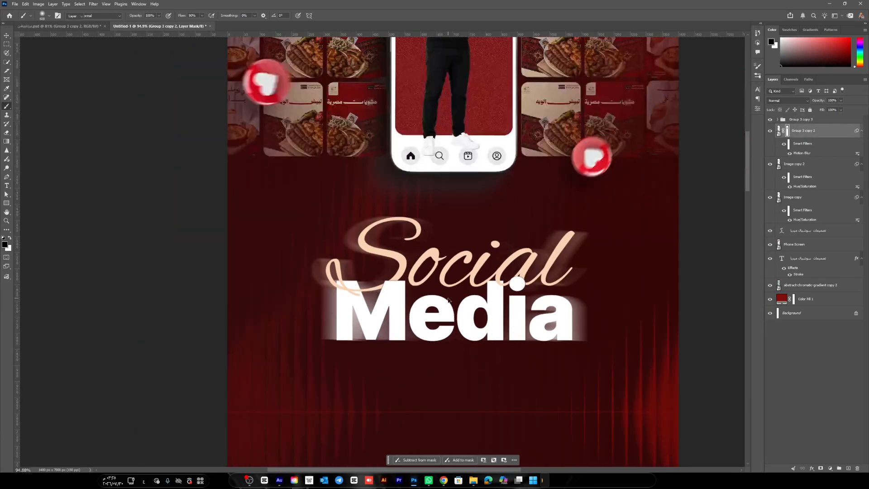
key("v")
Examine the first row of three post mockups in the finished design and the image and light layers it is built from
left_click(68, 26)
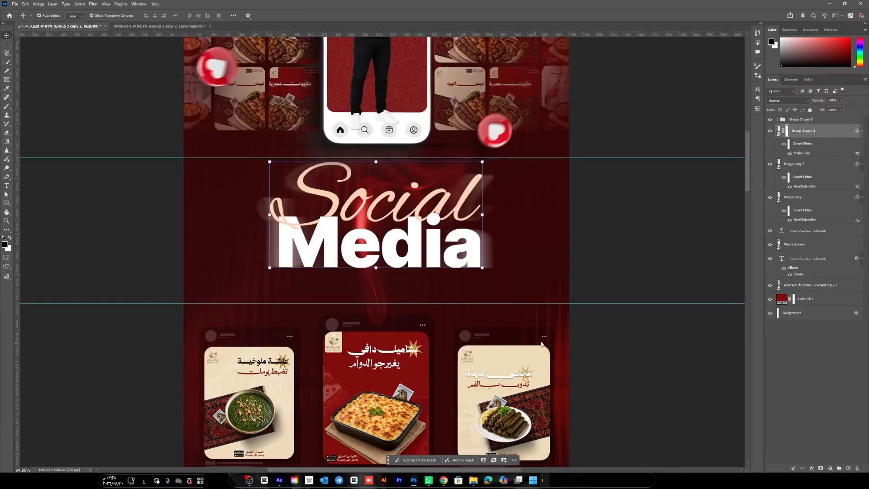
scroll(298, 204, "down", 5)
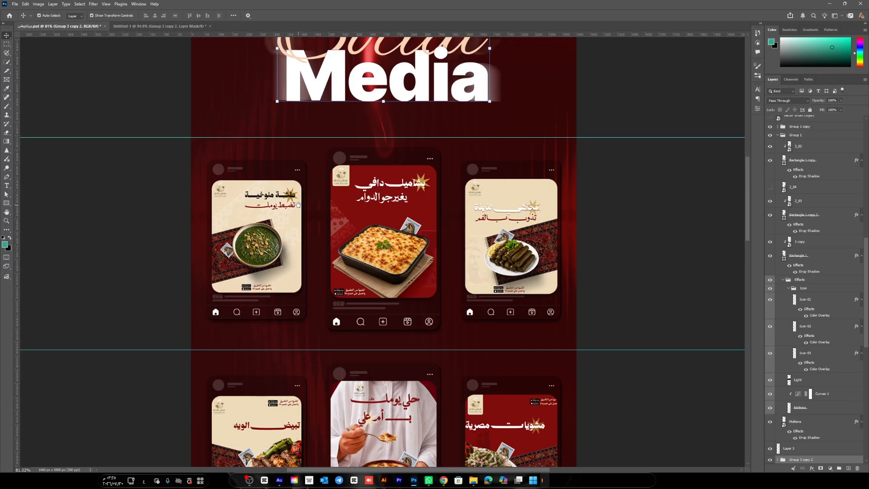
left_click(254, 222)
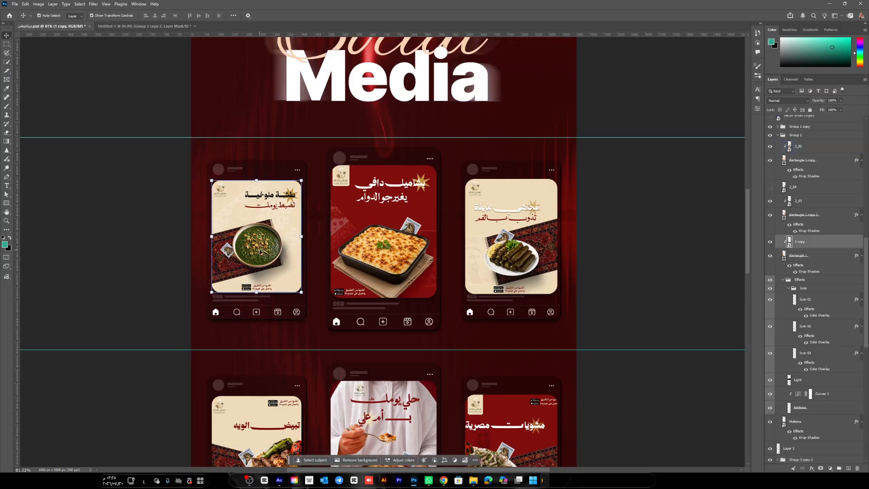
left_click(335, 263)
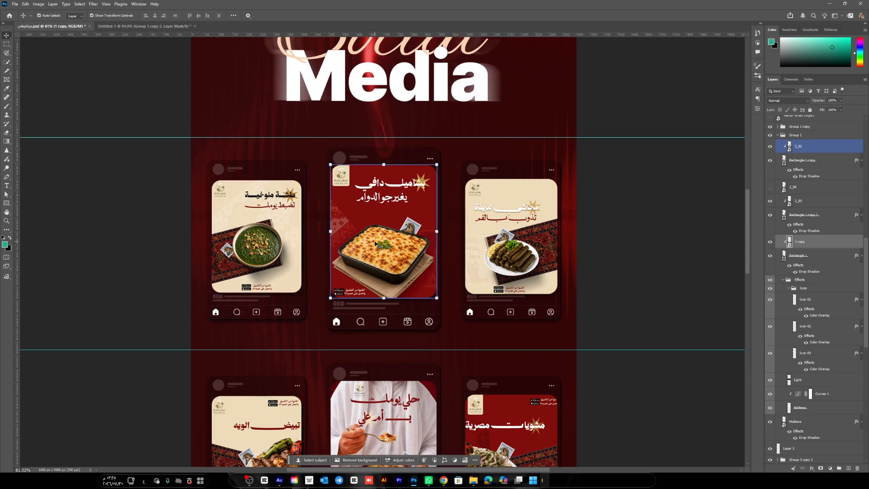
left_click(499, 219)
left_click(260, 174)
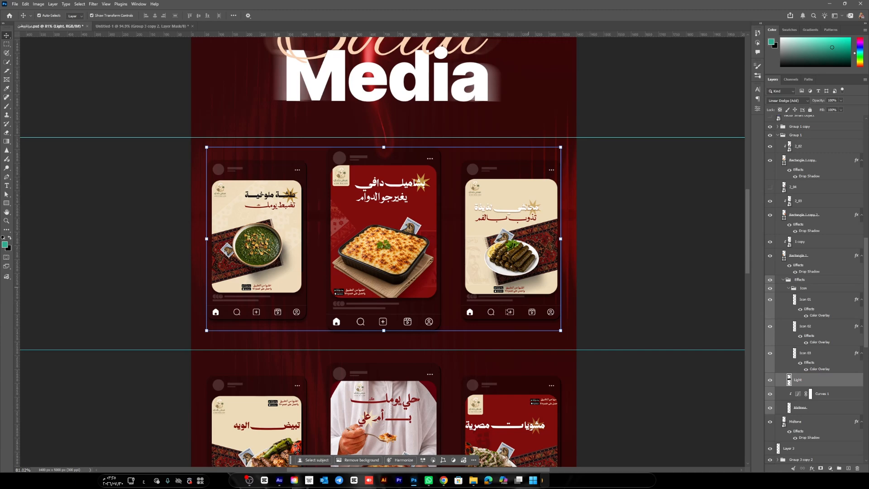
scroll(132, 274, "up", 1)
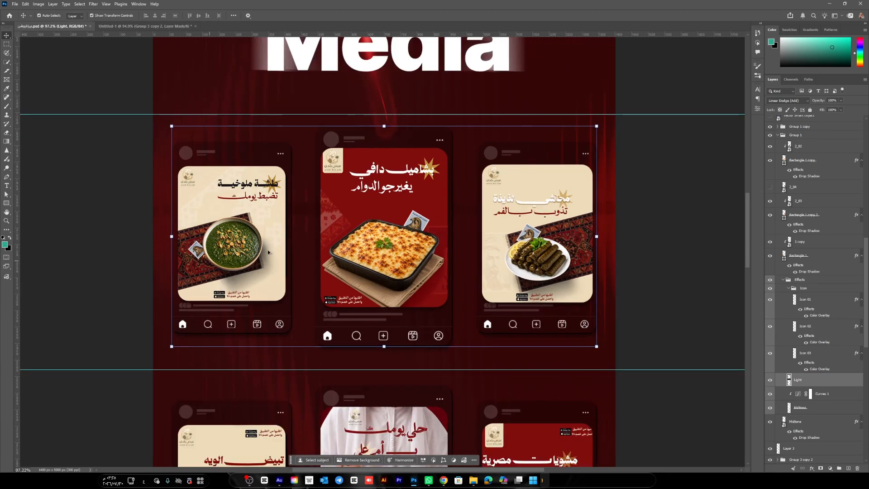
left_click(236, 232)
left_click(382, 207)
left_click(515, 196)
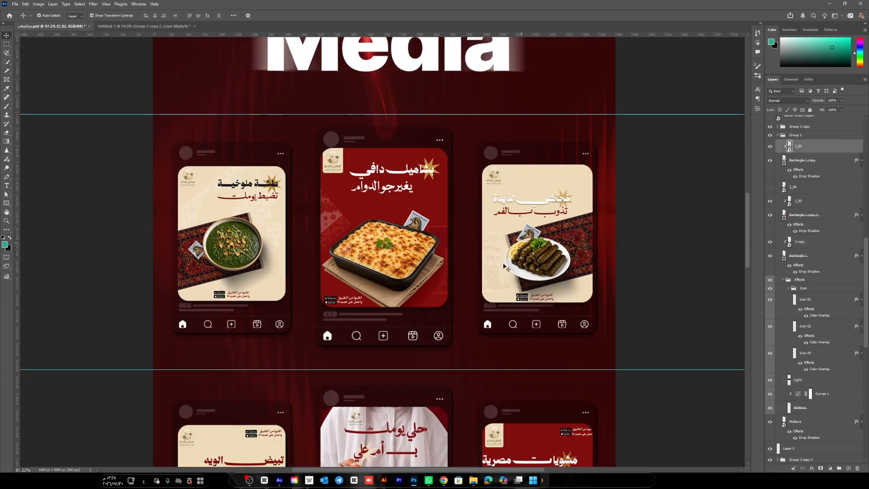
Copy Group 1 with the three food post mockups from the finished design into Untitled-1, below the "Social Media" heading
left_click(789, 135)
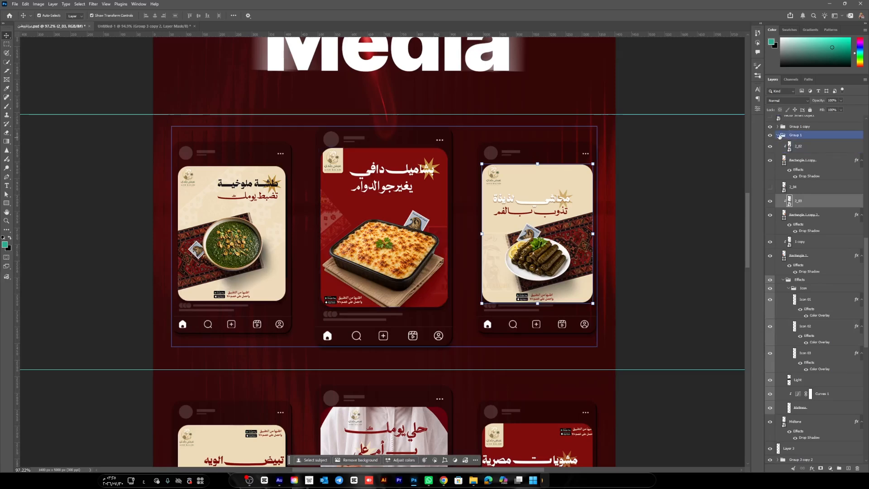
left_click(777, 135)
left_click(770, 136)
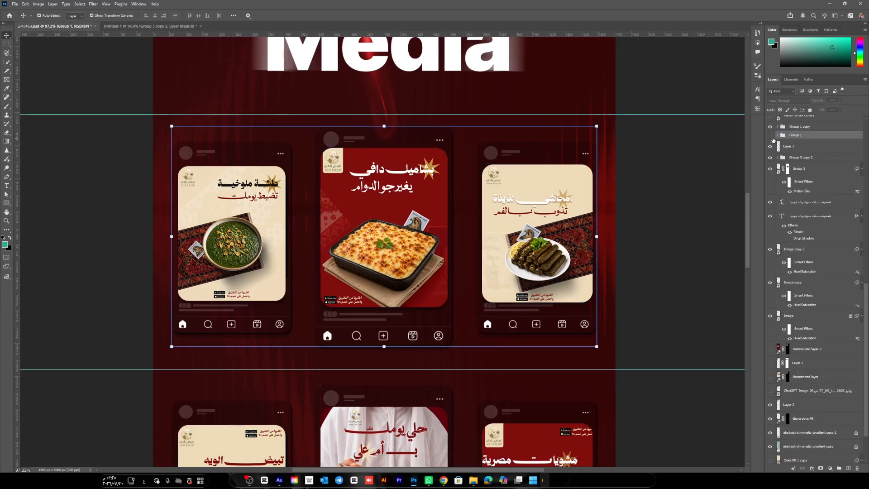
left_click(770, 135)
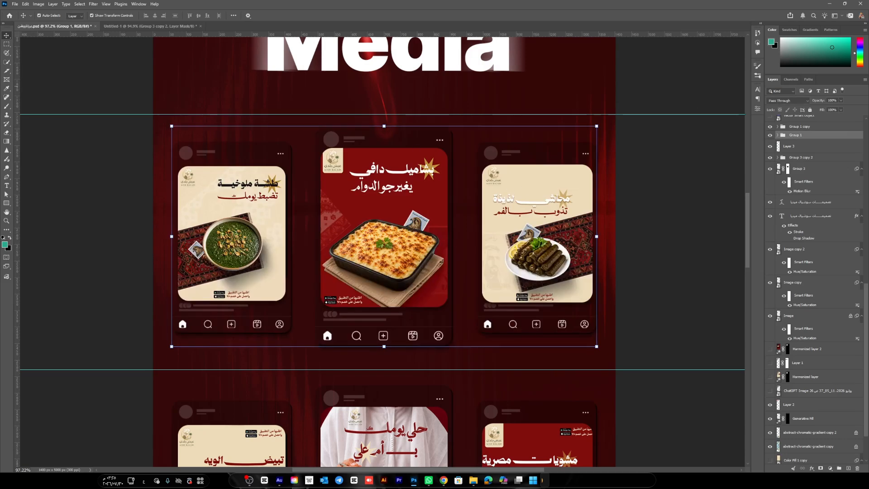
key("ctrl+s")
left_click(149, 26)
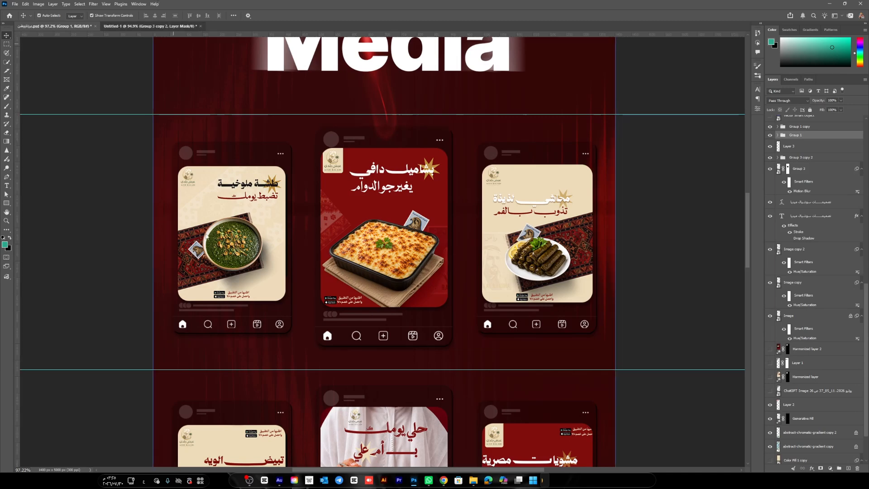
scroll(365, 353, "down", 2)
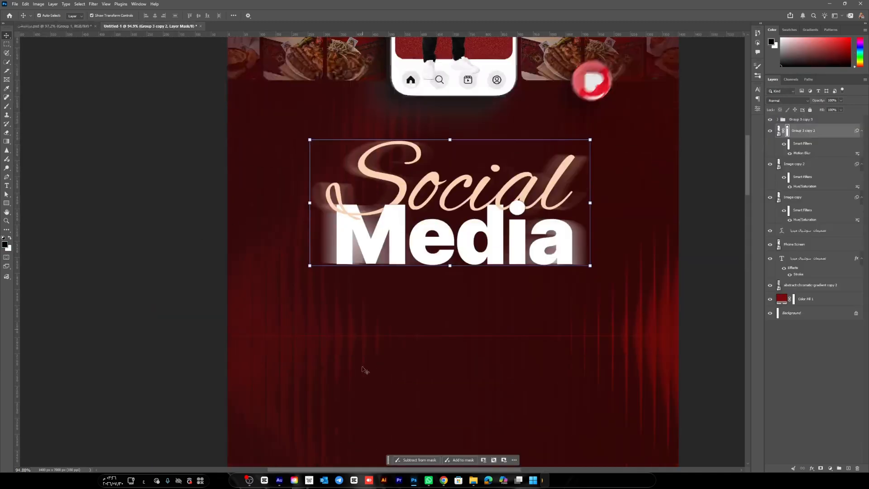
scroll(263, 190, "down", 5)
scroll(263, 190, "right", 2)
key("ctrl+v")
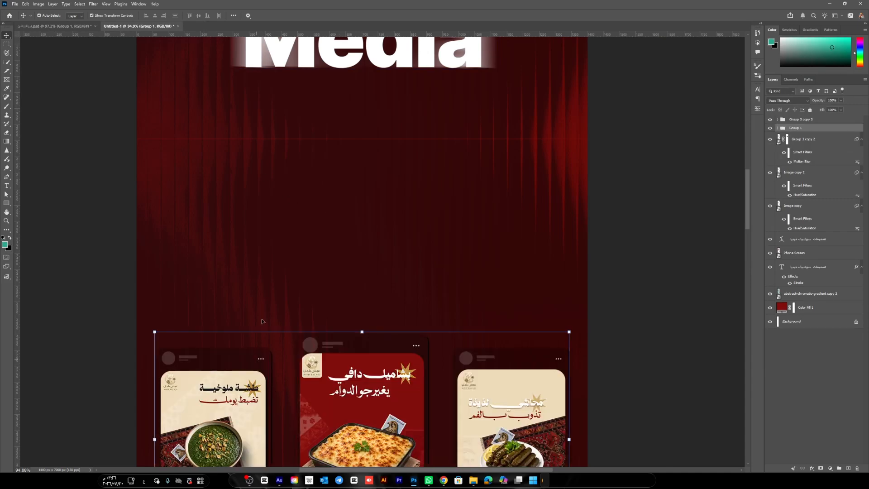
Move the row of three food post mockups up closer beneath the "Social Media" heading and nudge it slightly down
left_click(270, 227)
left_click_drag(270, 204, 259, 165)
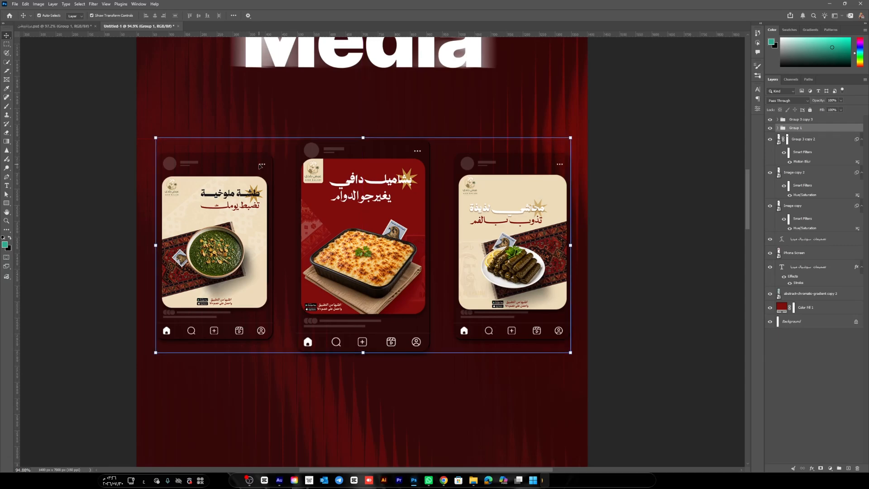
key("shift+Down")
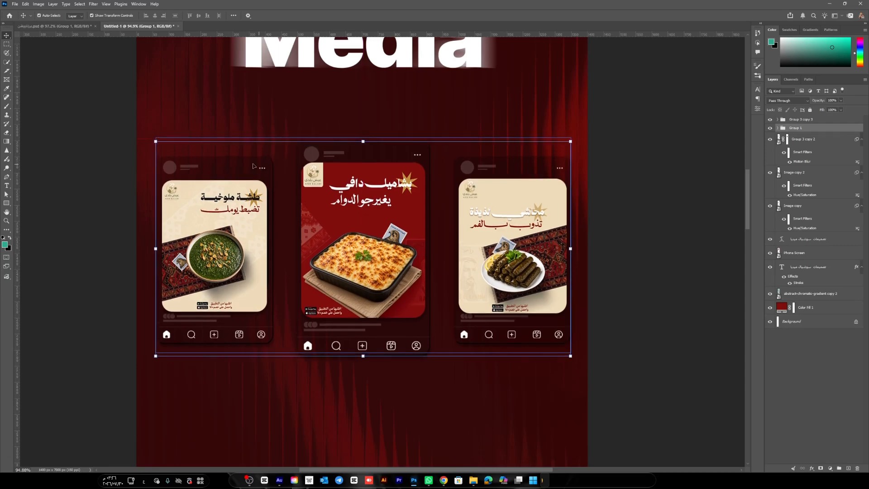
key("shift+Down")
left_click(101, 165)
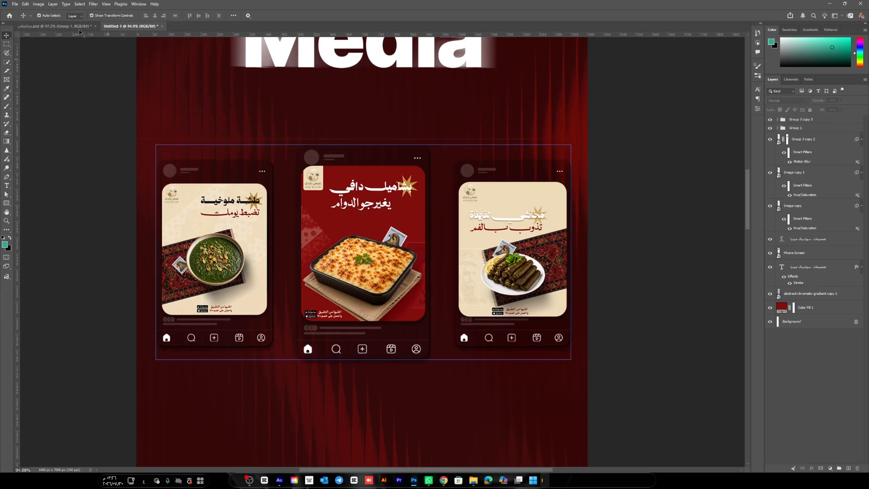
Switch to the finished design and examine the six-post grid below the mockup rows and the layer it is built from
left_click(54, 26)
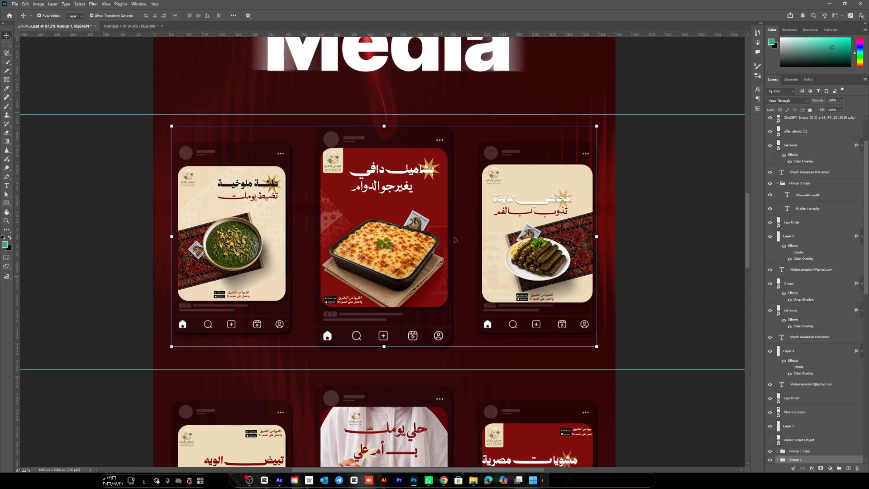
scroll(349, 363, "down", 6)
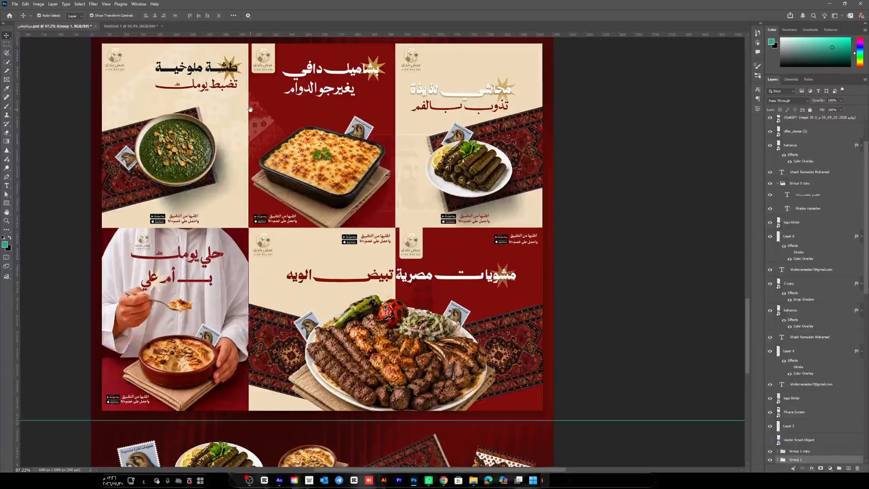
left_click_drag(250, 109, 281, 148)
left_click(340, 243)
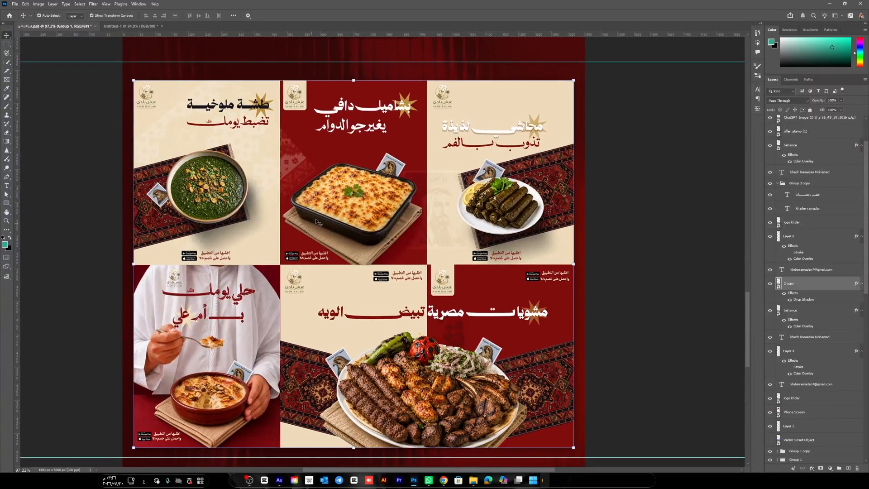
mouse_move(337, 216)
left_mouse_down()
mouse_move(335, 233)
mouse_move(349, 208)
mouse_move(338, 233)
left_mouse_up()
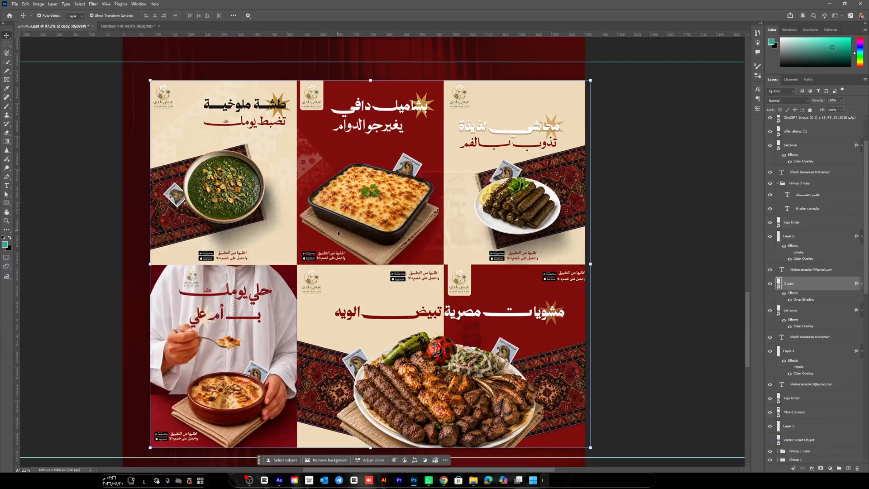
key("ctrl+z")
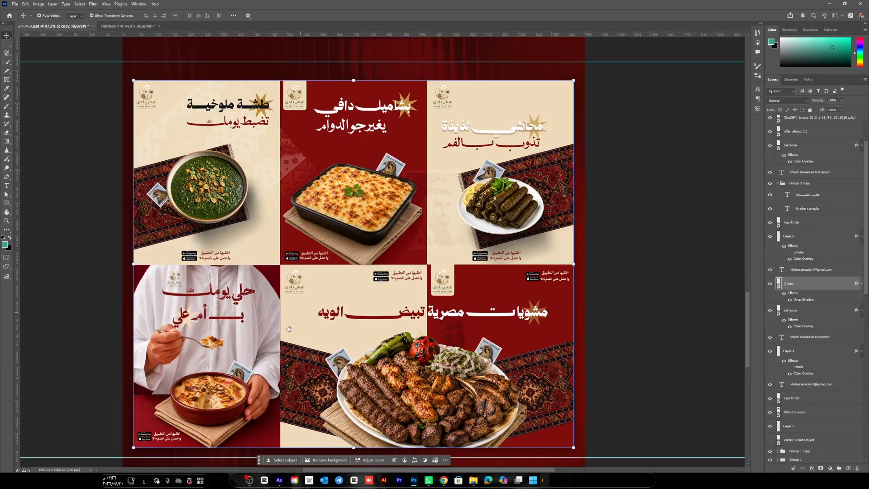
scroll(289, 329, "down", 5)
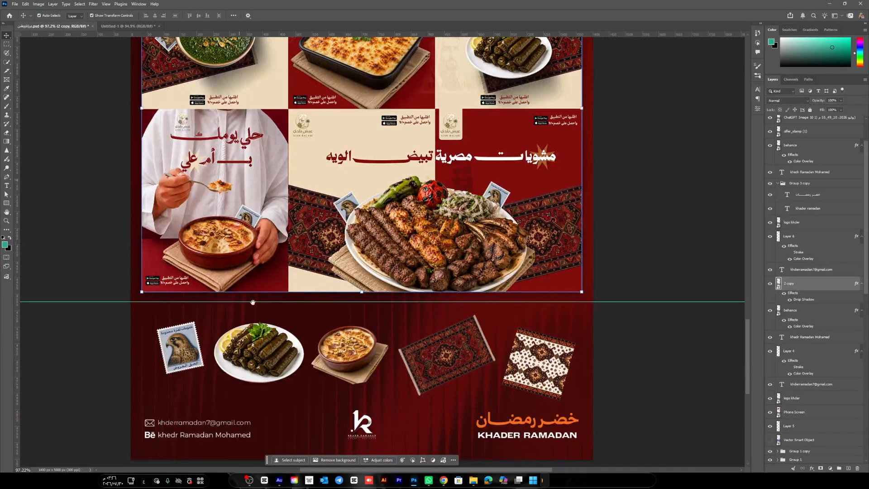
scroll(252, 358, "up", 8)
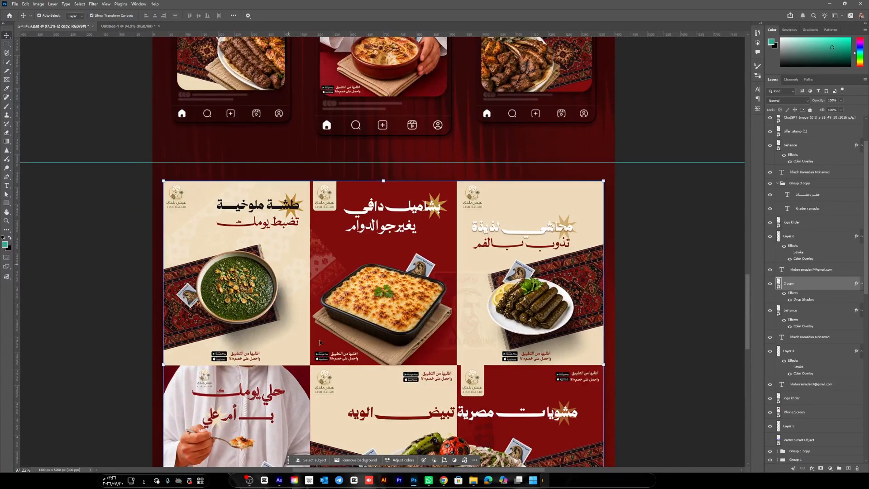
scroll(307, 372, "down", 6)
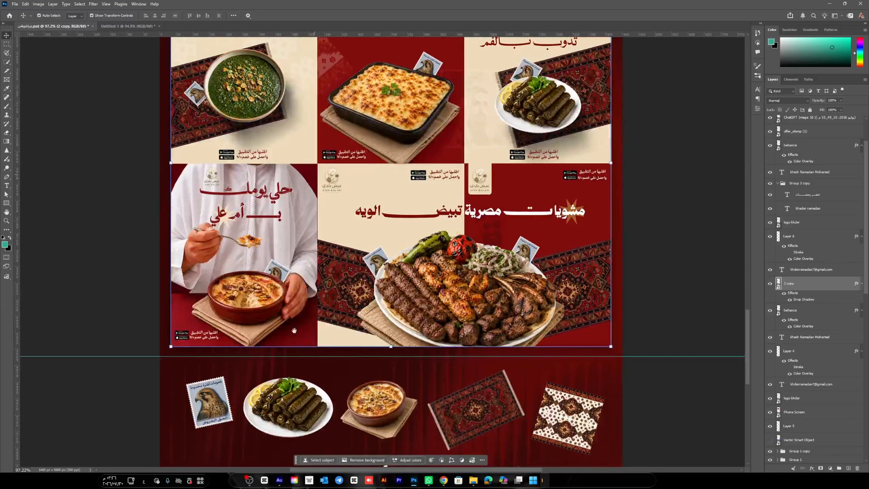
Examine the stamp, food and rug images in the row above the footer, selecting each one to identify its layer
left_click(286, 401)
left_click(217, 404)
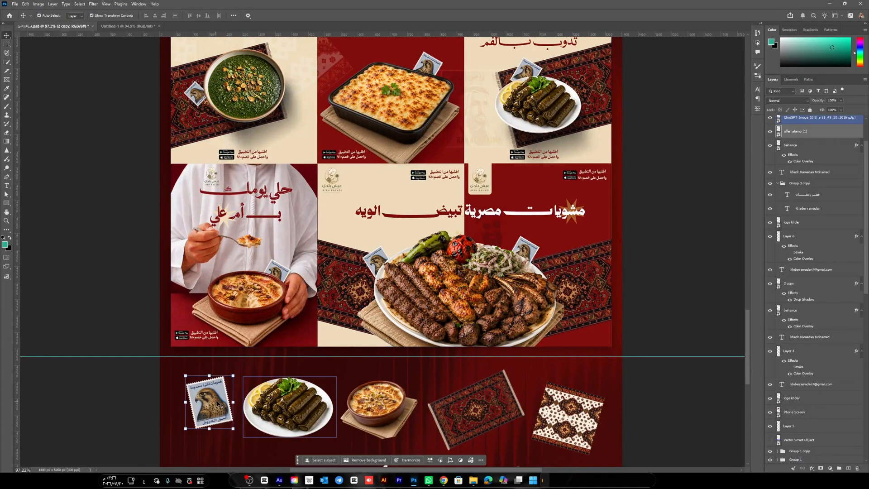
left_click(397, 415)
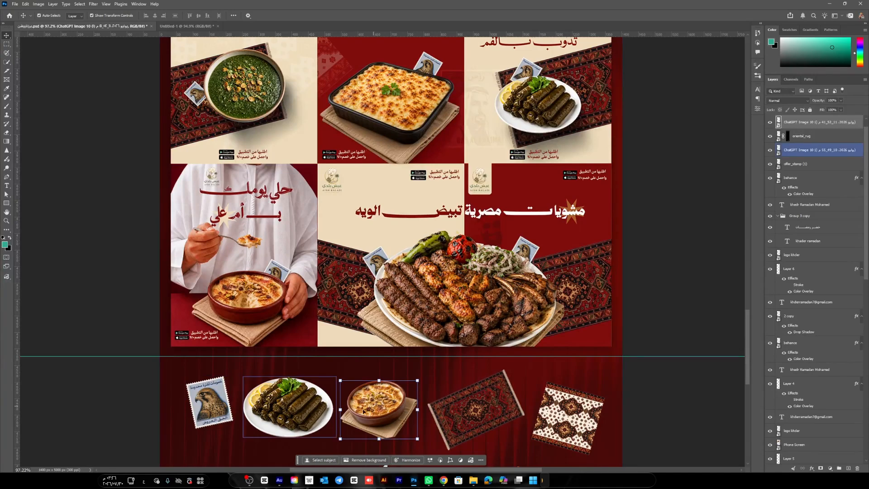
left_click(289, 409)
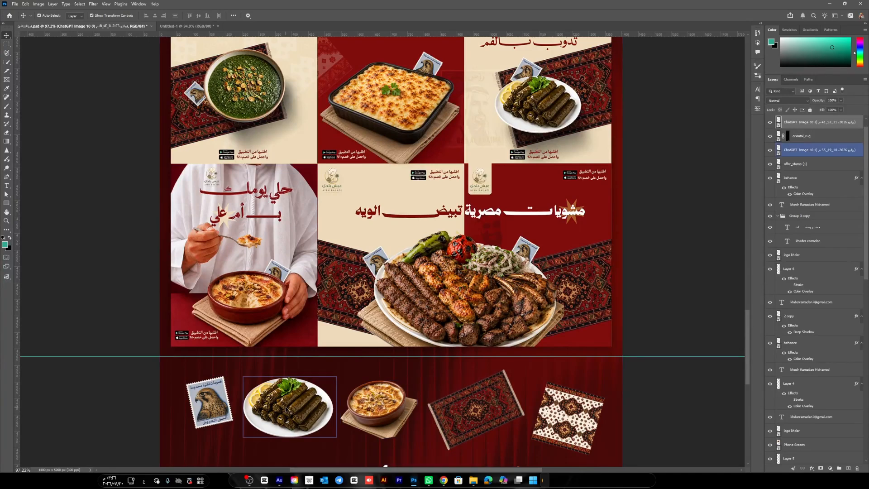
left_click(483, 418)
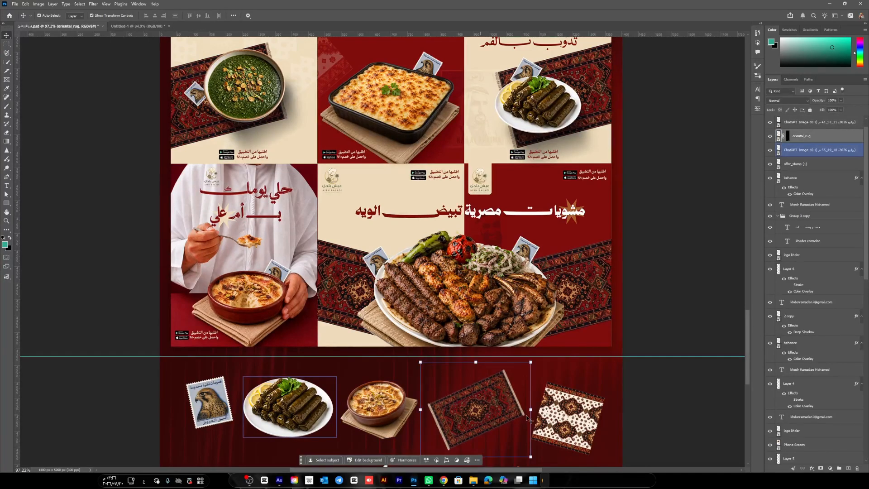
left_click(571, 423)
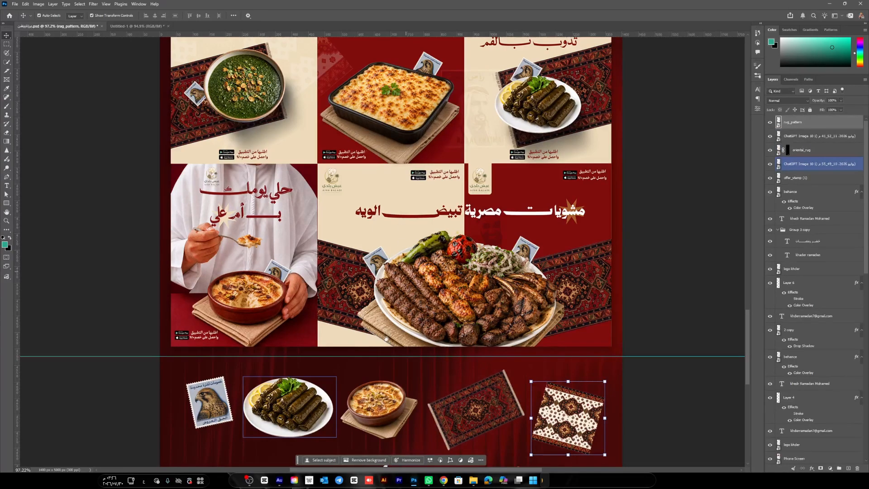
scroll(377, 262, "down", 3)
scroll(301, 146, "up", 1)
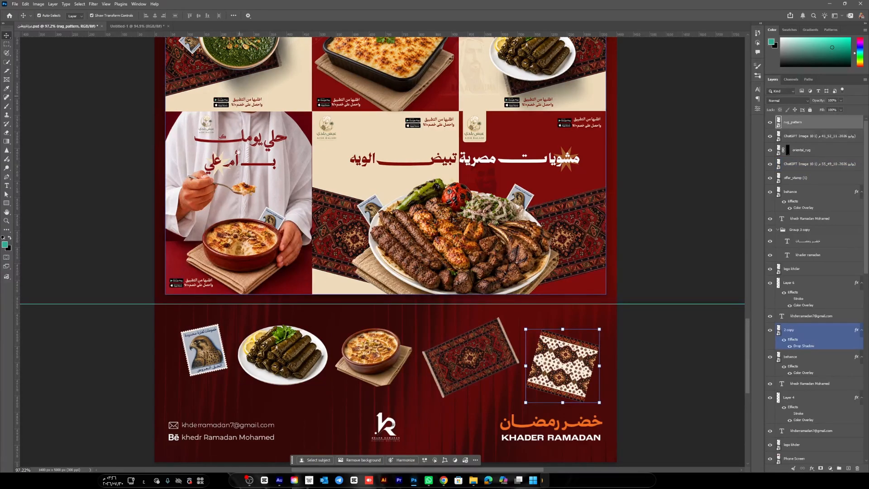
scroll(244, 260, "up", 8)
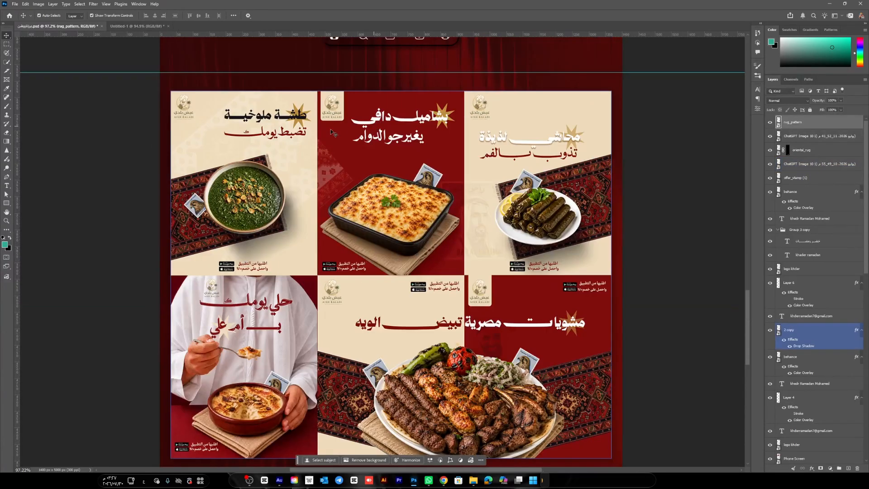
Compare the empty space below the mockups in Untitled-1 with the post grid and footer of the finished design
left_click(137, 26)
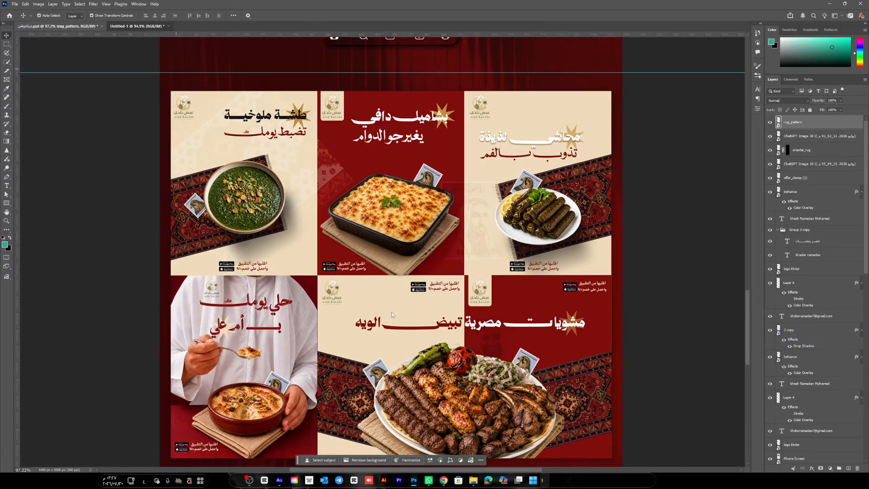
left_click_drag(302, 376, 332, 233)
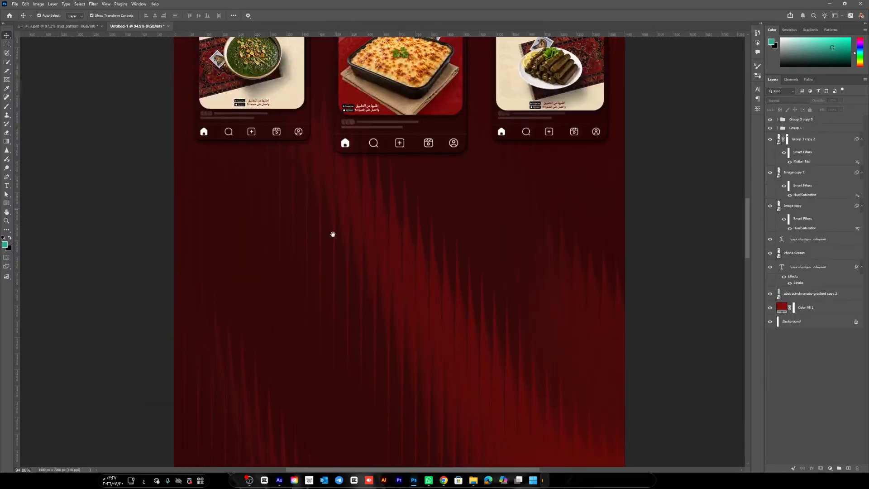
left_click(58, 26)
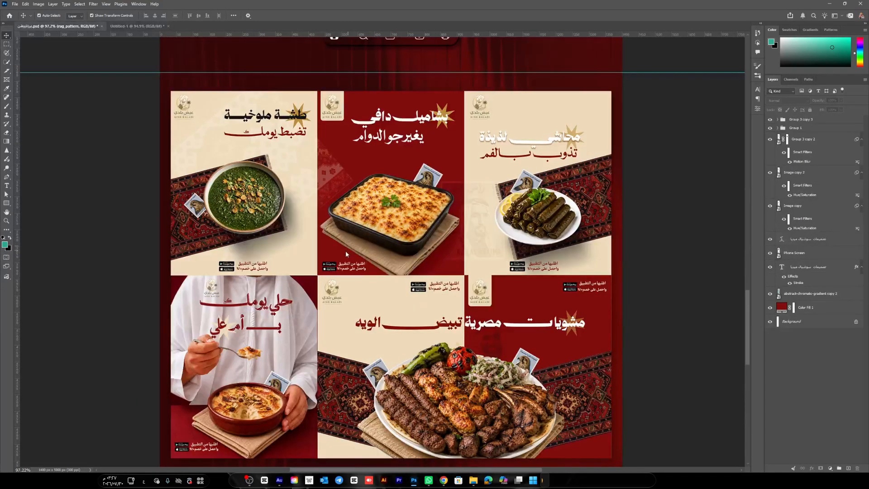
scroll(346, 250, "down", 3)
scroll(316, 271, "down", 1)
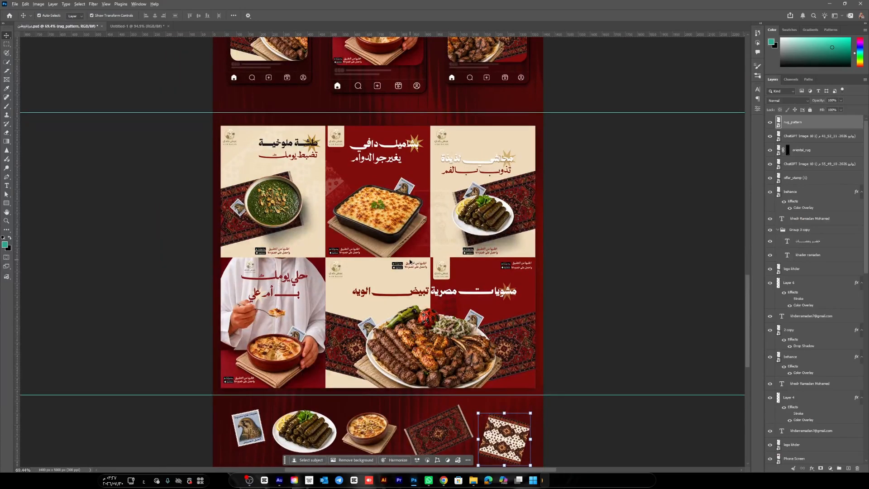
scroll(261, 306, "down", 2)
scroll(261, 306, "down", 3)
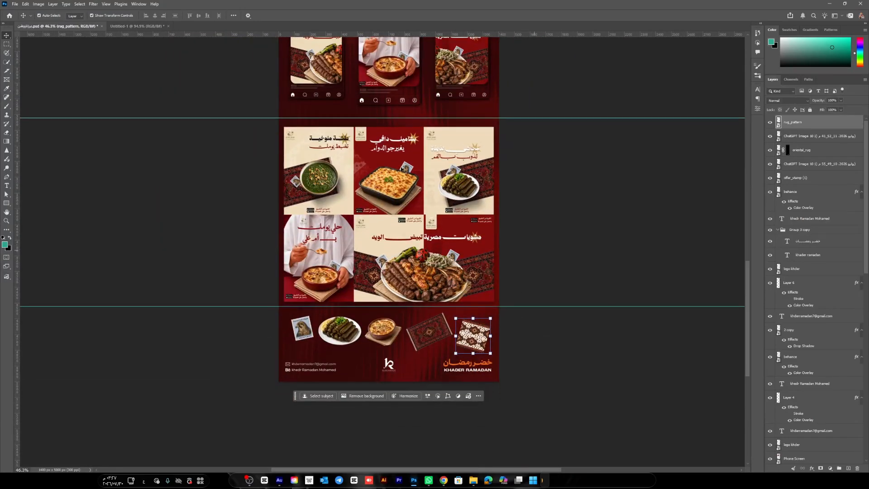
Review the finished design's section layout from the title and phone mockup through the "Social Media" heading to the post rows and grid
left_click(363, 309)
left_click_drag(393, 109, 355, 335)
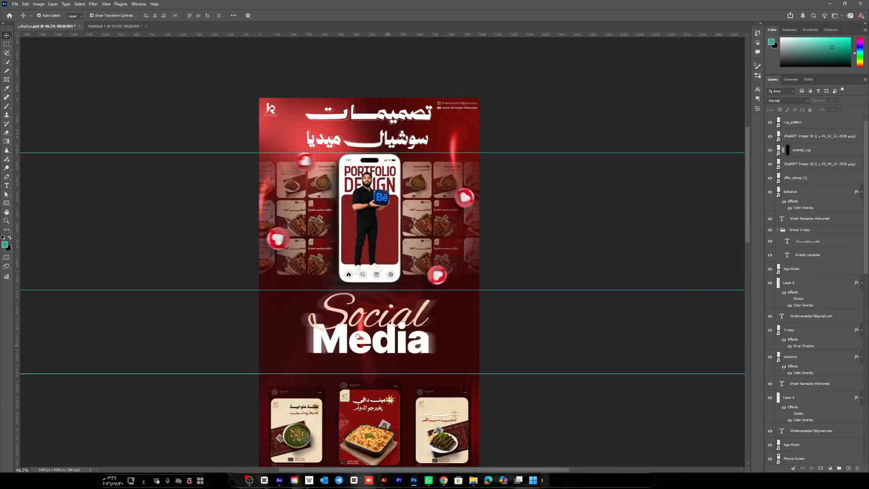
scroll(277, 152, "up", 2)
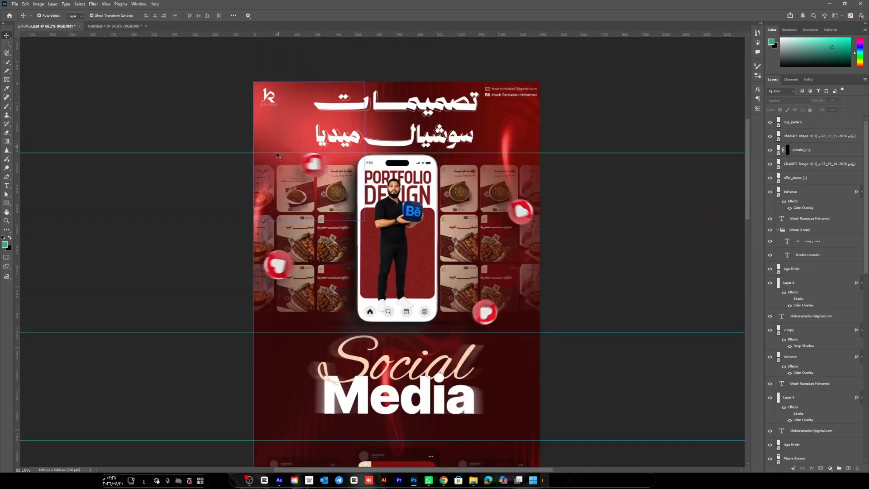
scroll(302, 193, "down", 3)
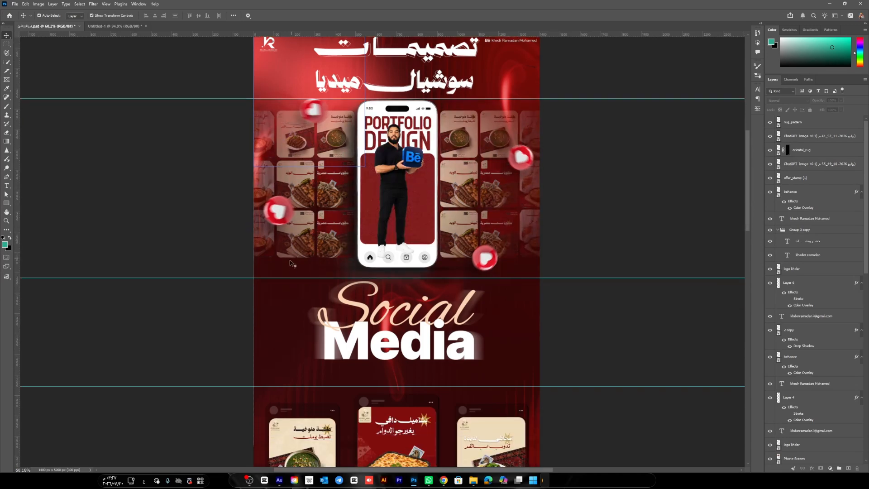
scroll(208, 181, "up", 2)
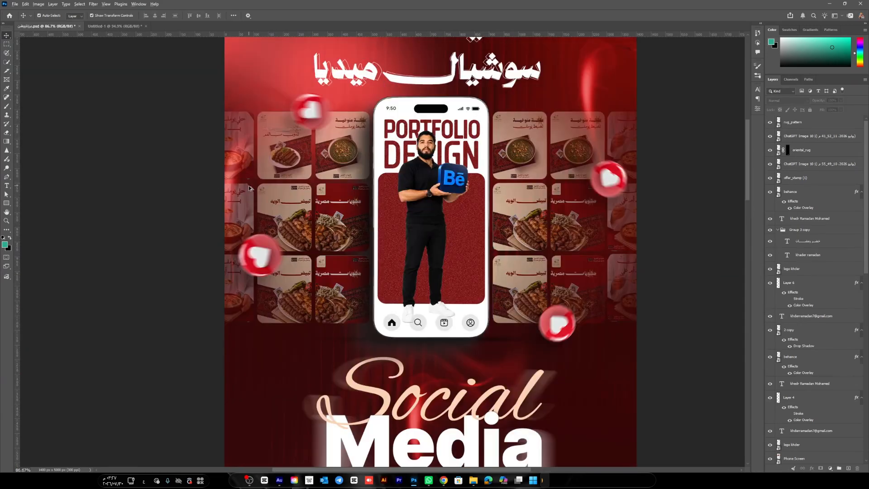
scroll(249, 188, "down", 2)
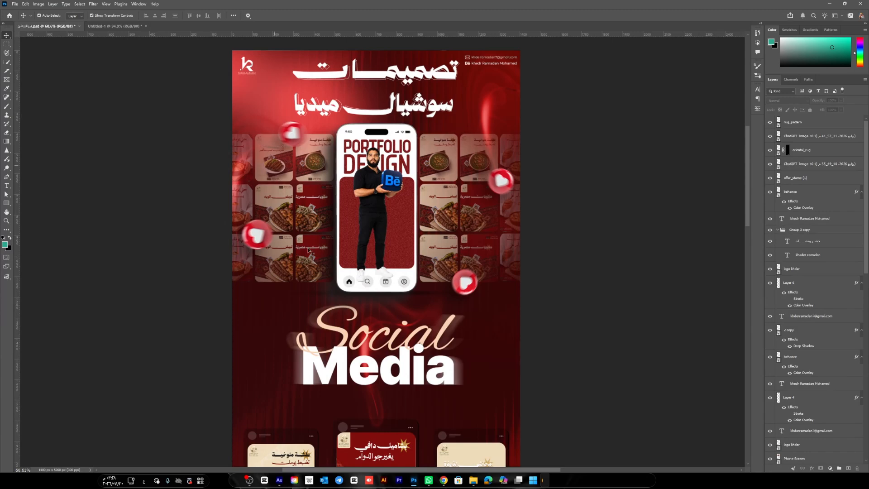
scroll(322, 204, "down", 5)
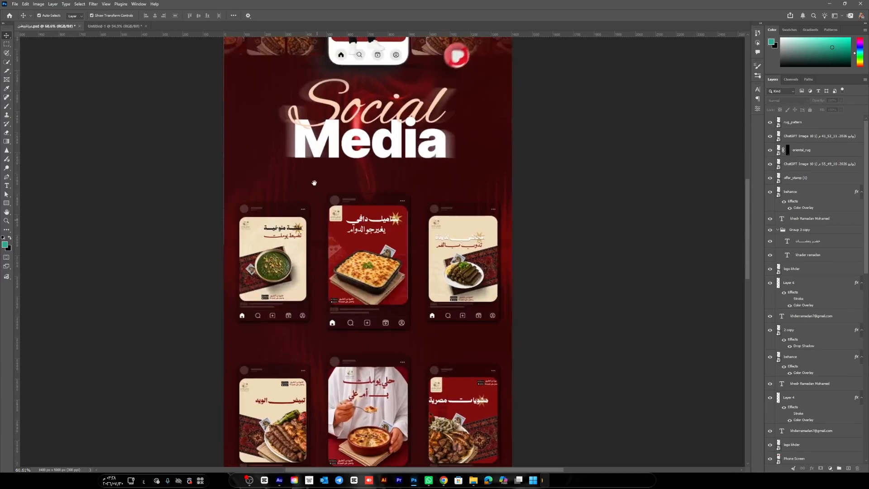
scroll(314, 147, "down", 3)
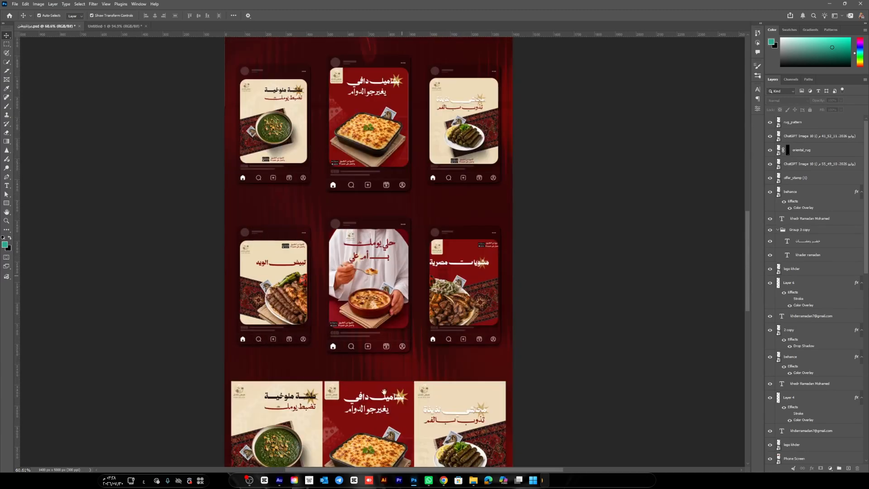
scroll(332, 348, "down", 2)
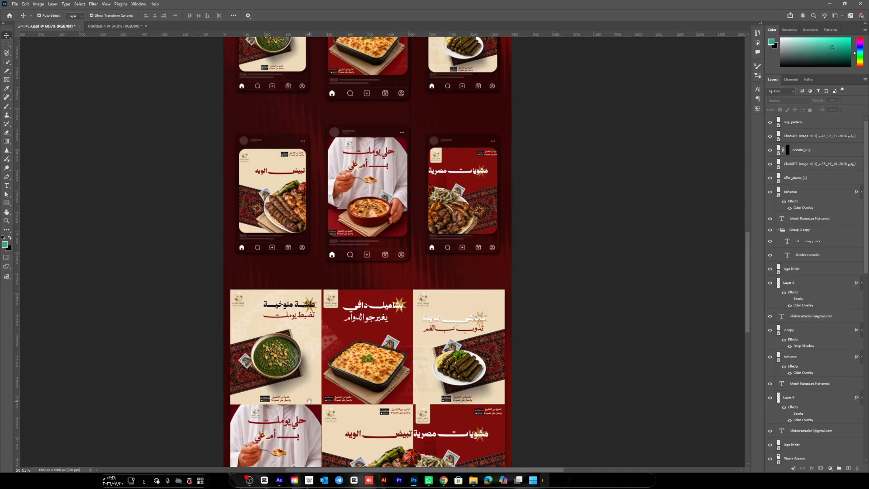
scroll(309, 401, "up", 10)
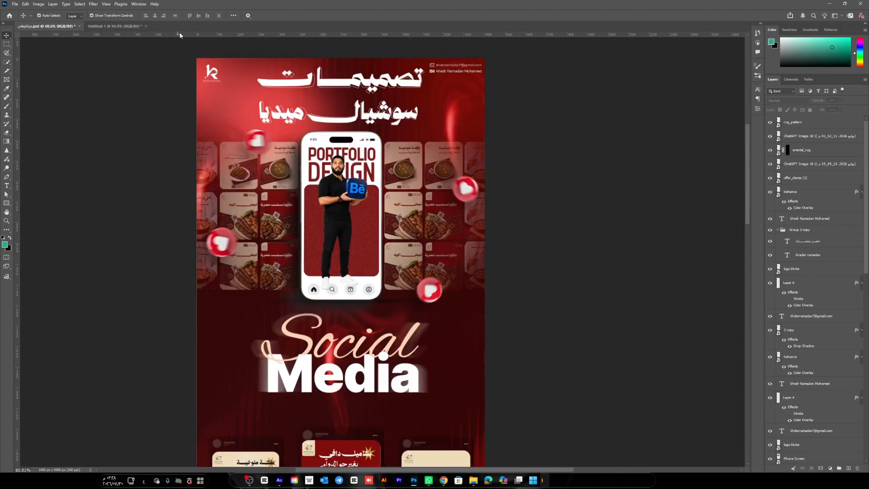
Add horizontal guides to the finished design just above the phone mockup and between the phone and the "Social Media" heading
left_click_drag(179, 35, 178, 129)
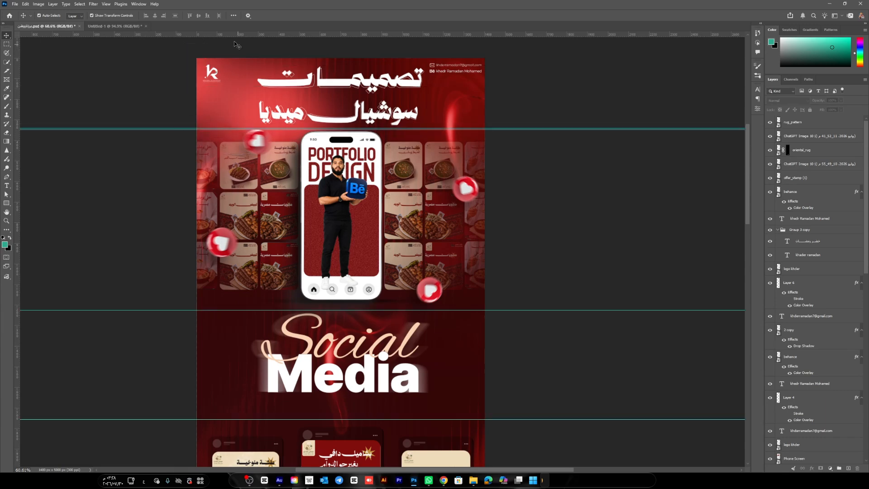
left_click_drag(234, 36, 253, 262)
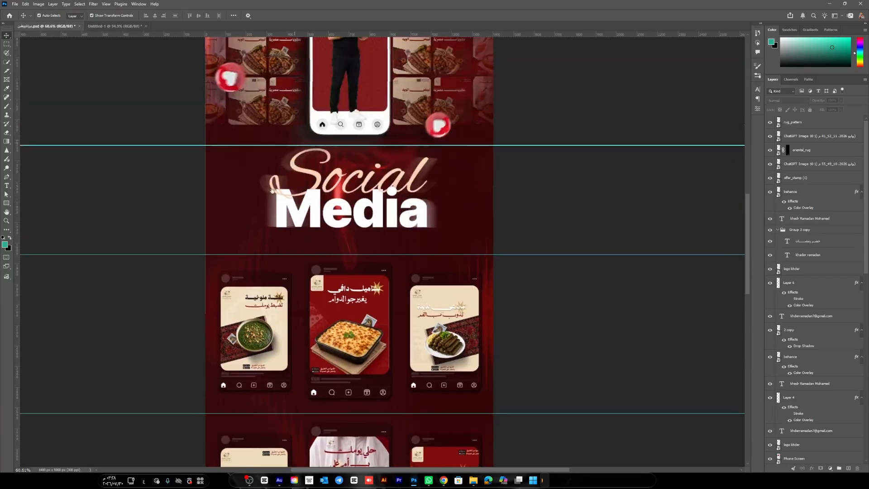
left_click_drag(331, 286, 337, 232)
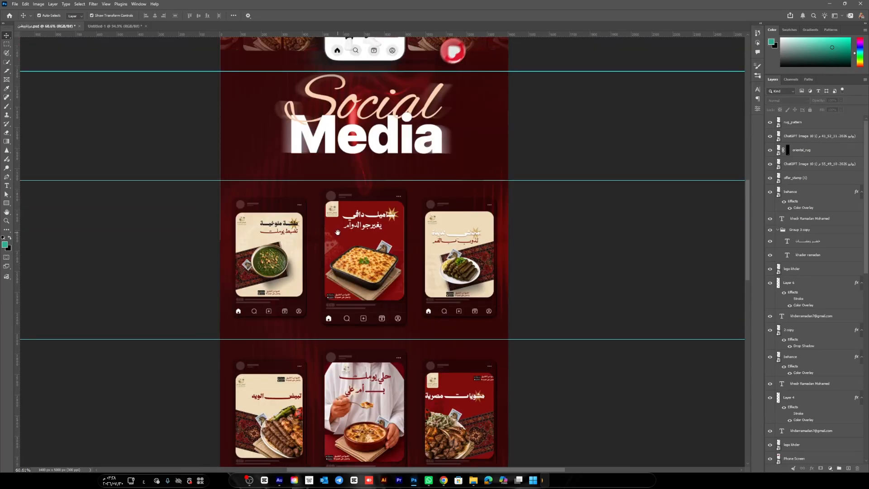
Divide the finished design into section slices along its horizontal guides with the Slice tool
mouse_move(329, 177)
left_mouse_down()
mouse_move(327, 145)
mouse_move(324, 192)
left_mouse_up()
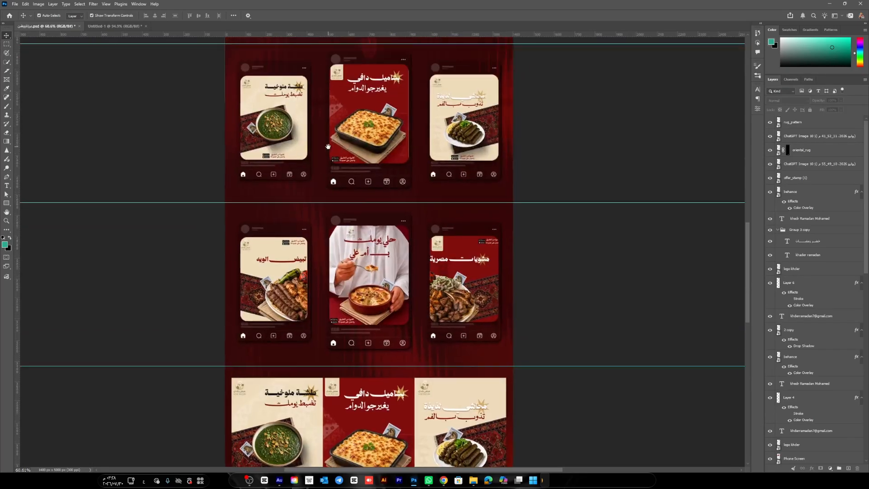
left_click(7, 72)
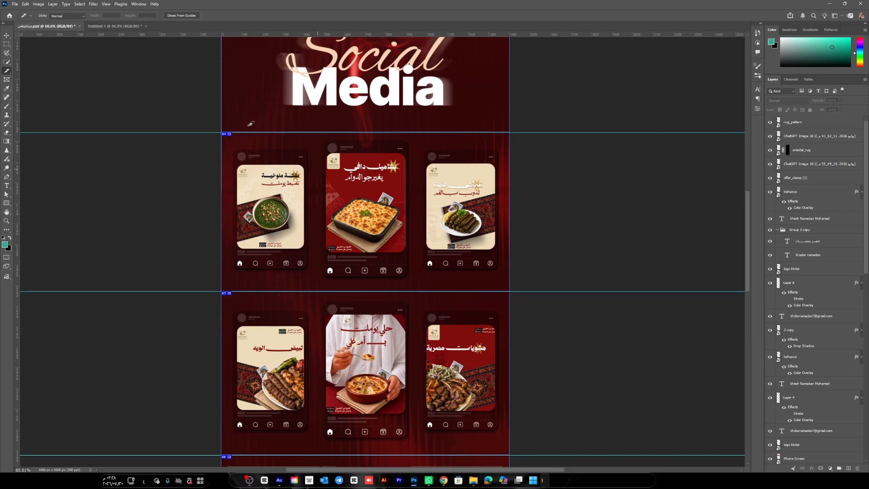
Check the slice boundaries from the post mockup rows up through the "Social Media" heading and phone mockup to the title
scroll(242, 110, "up", 5)
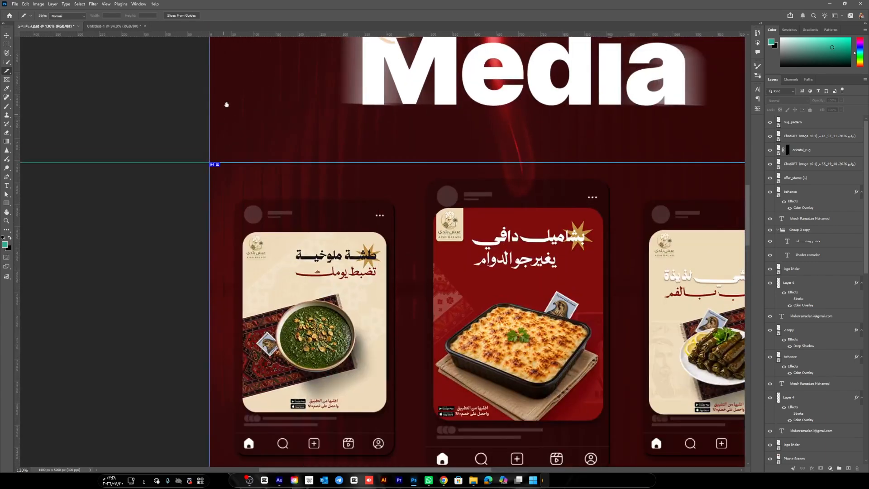
left_click_drag(249, 310, 260, 345)
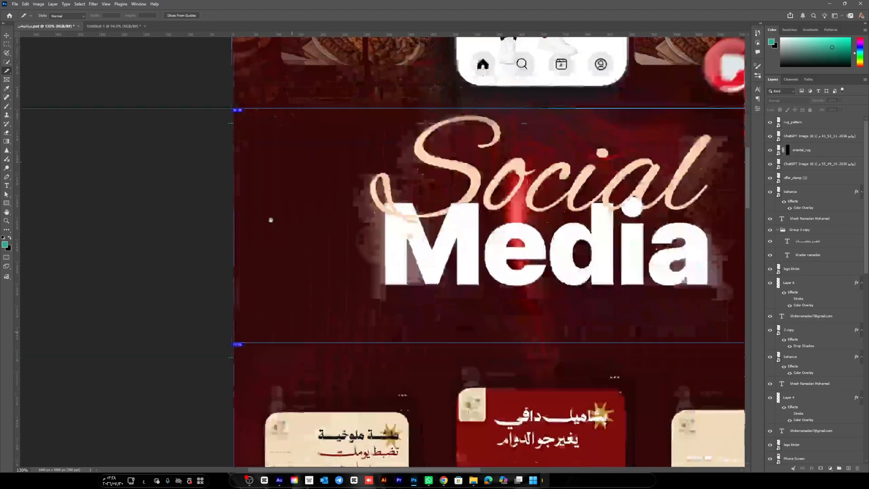
left_click_drag(228, 110, 230, 139)
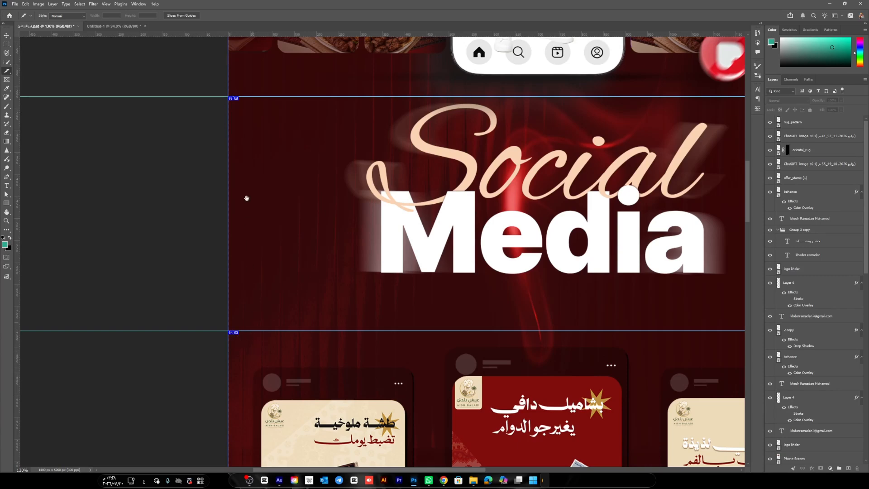
scroll(256, 86, "down", 6)
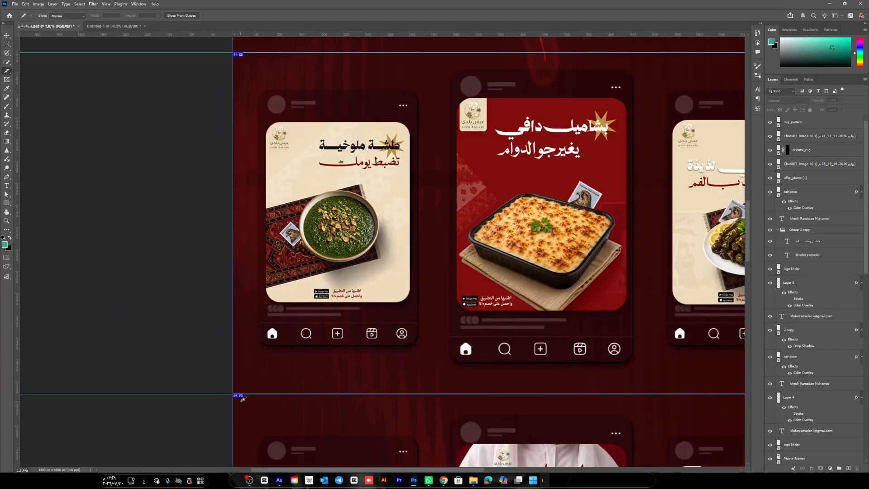
scroll(271, 401, "down", 5)
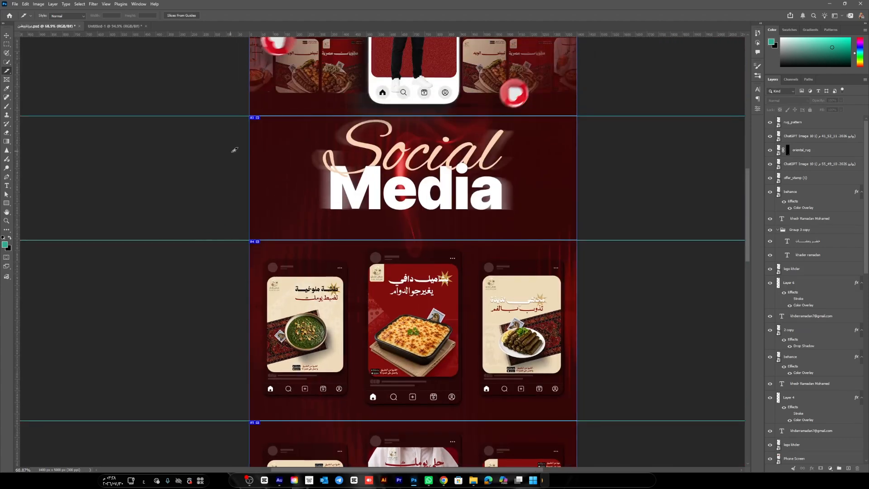
scroll(232, 149, "up", 4)
scroll(235, 101, "up", 1)
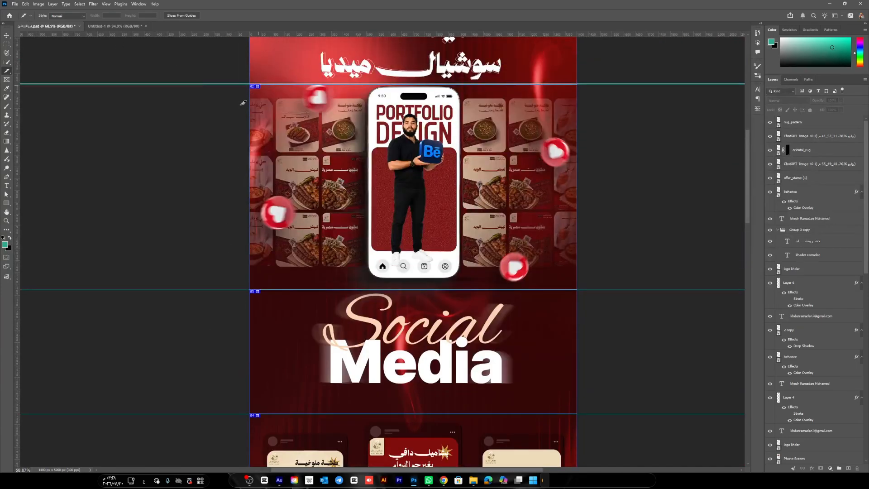
scroll(260, 96, "up", 2)
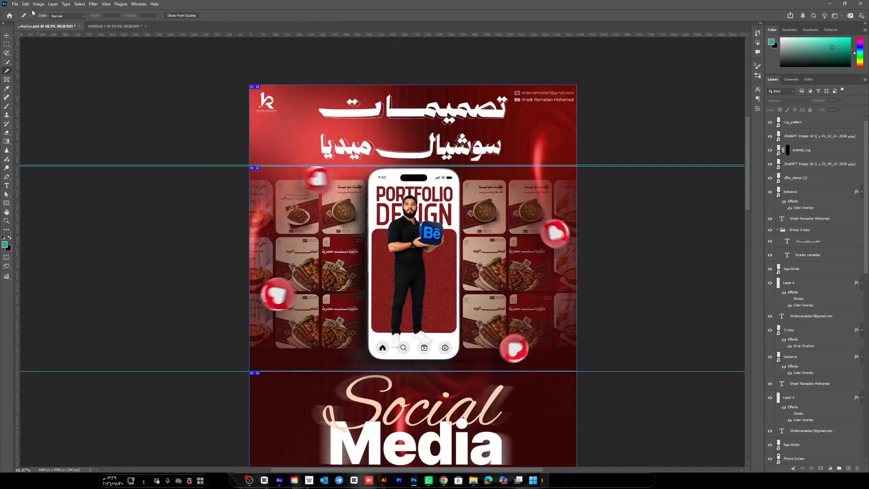
Export all slices with Save for Web as PNG-24 images into a new folder named بيهانس
left_click(15, 4)
mouse_move(68, 124)
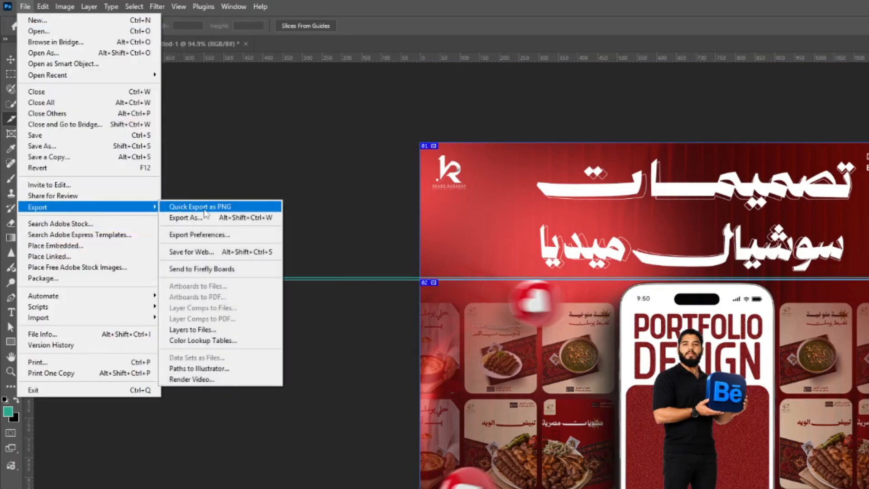
left_click(214, 254)
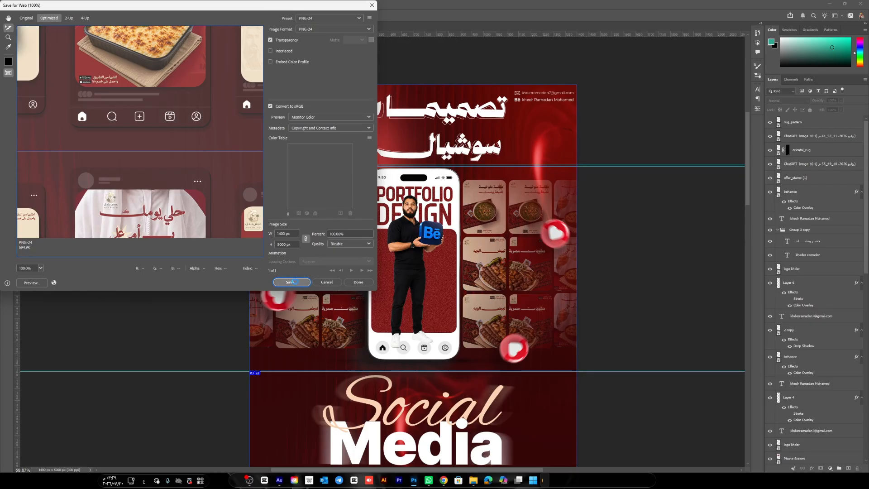
left_click(292, 282)
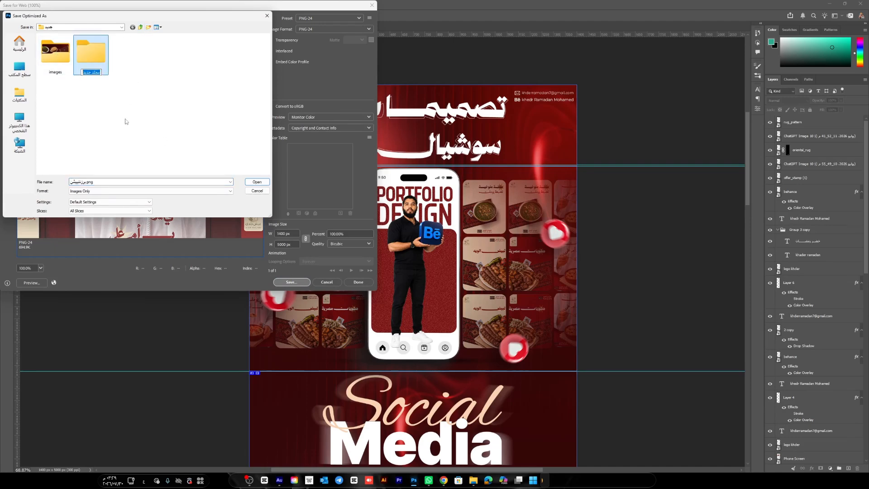
type("برهانس")
key("Return")
key("Return")
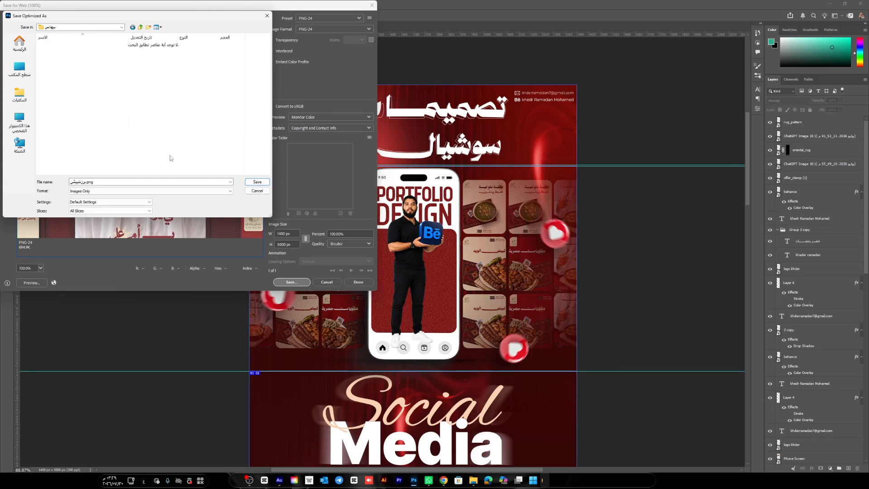
left_click(255, 181)
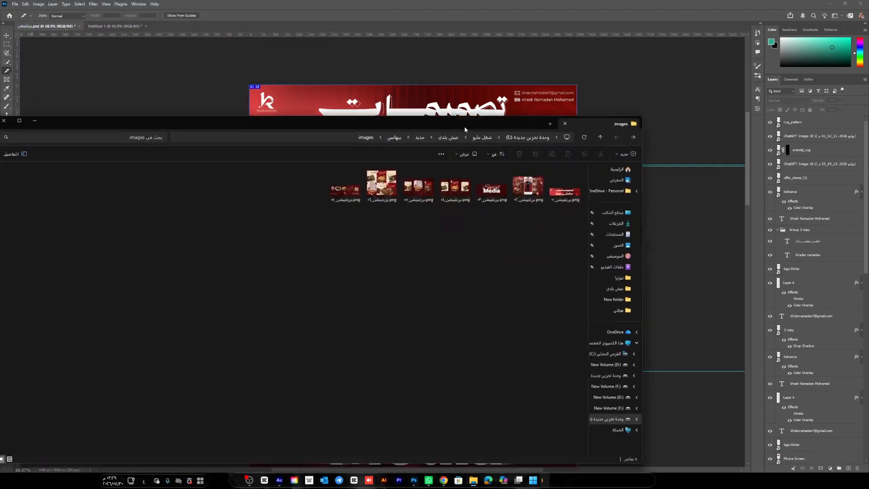
Inspect the exported section images in the images folder, enlarging the window and selecting all the files
left_click_drag(467, 129, 532, 1)
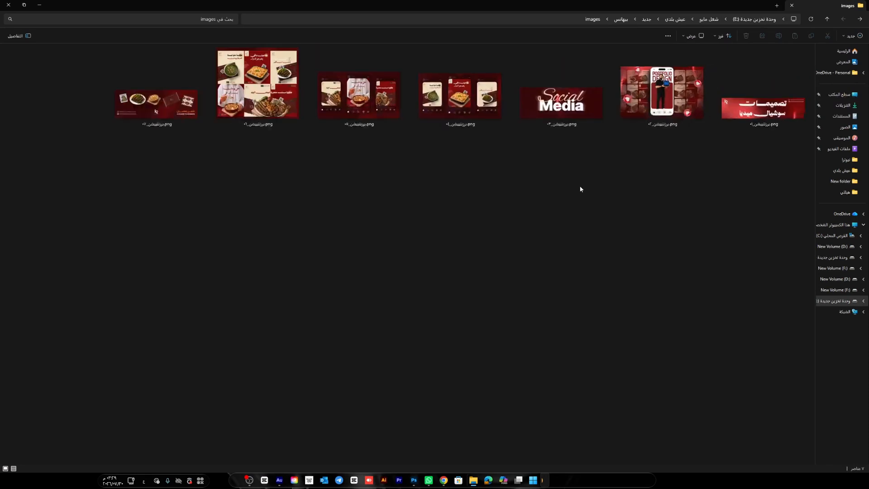
left_click_drag(135, 160, 767, 94)
left_click(221, 188)
left_click_drag(125, 173, 766, 92)
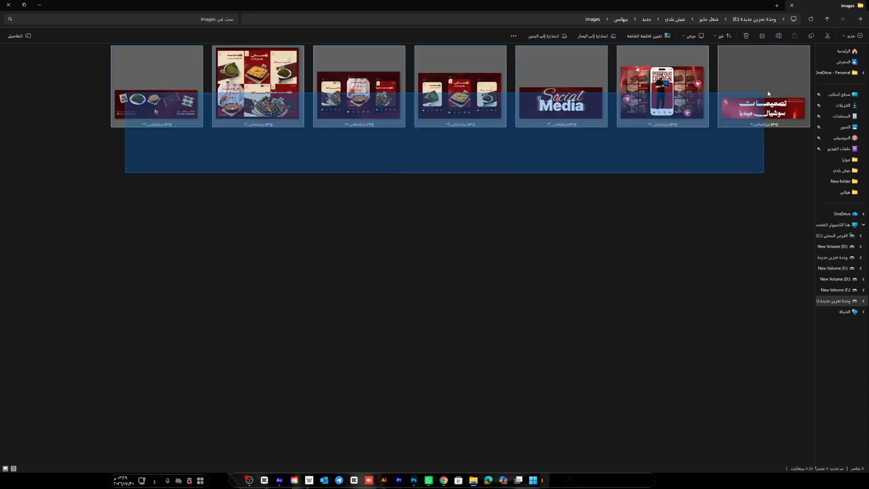
Switch to Behance in the browser and start creating a new project
left_click(412, 481)
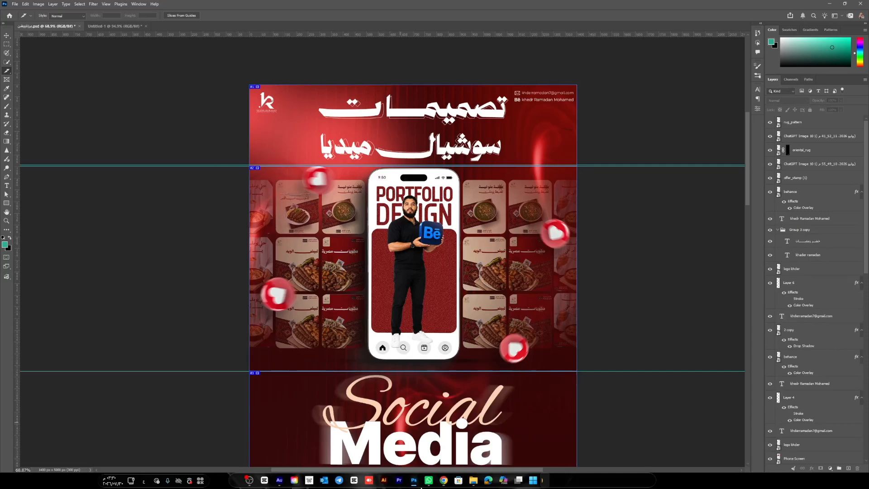
left_click(443, 480)
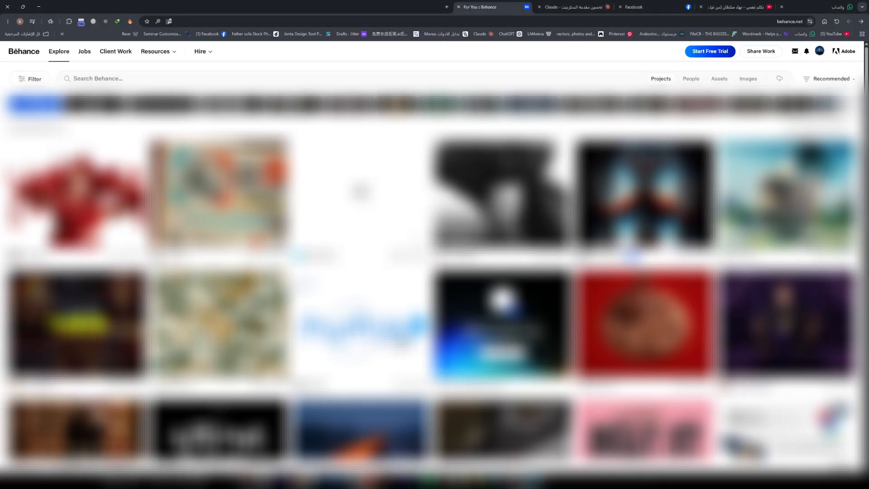
left_click(764, 55)
left_click(735, 80)
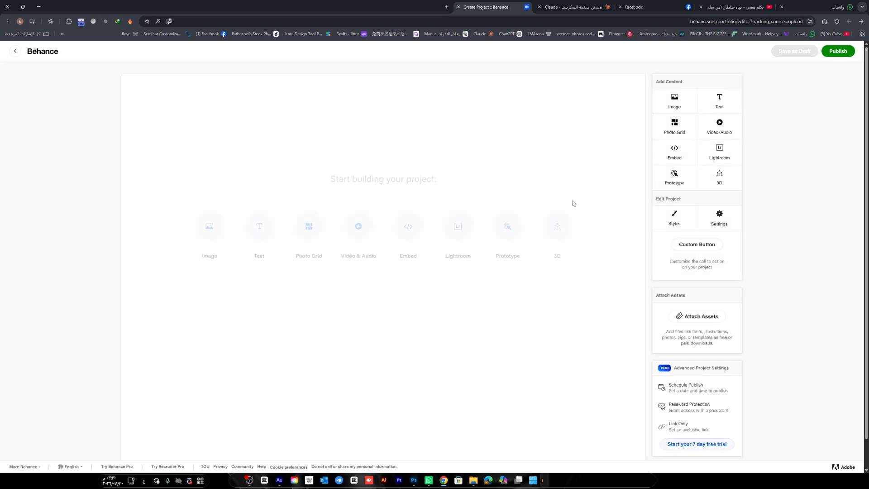
Add all the exported section images from the images folder to the new project
left_click(674, 100)
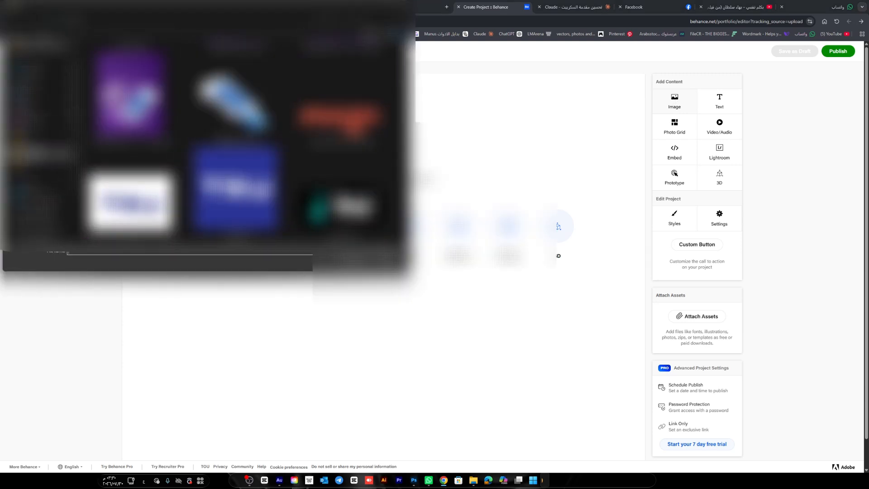
left_click(40, 144)
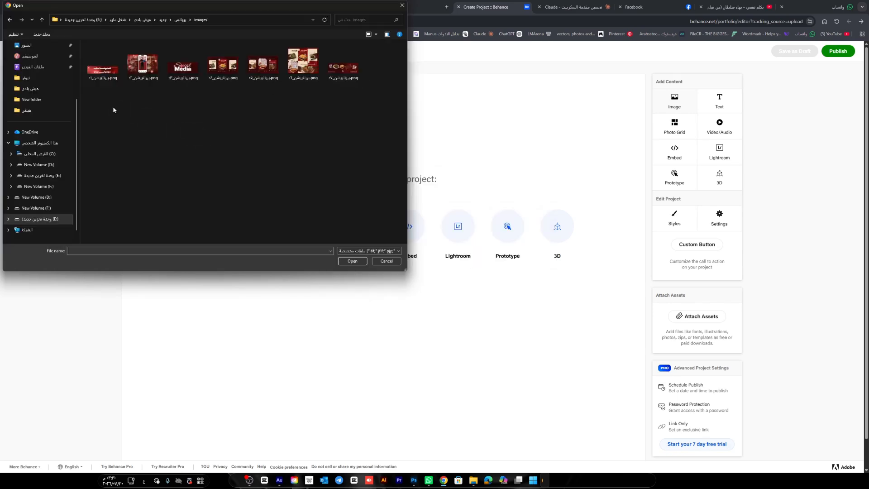
left_click_drag(113, 110, 373, 54)
key("Return")
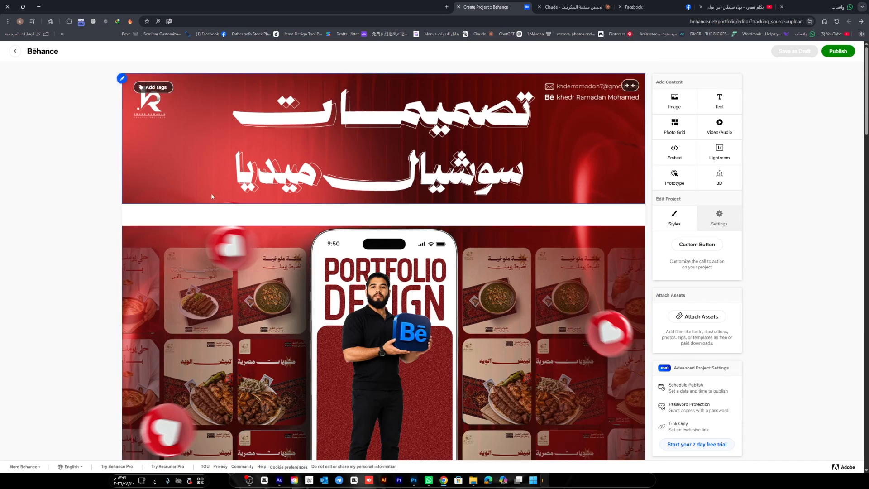
Reduce the project's content spacing to the minimum in Project Styles and save the style
mouse_move(507, 262)
left_click(675, 216)
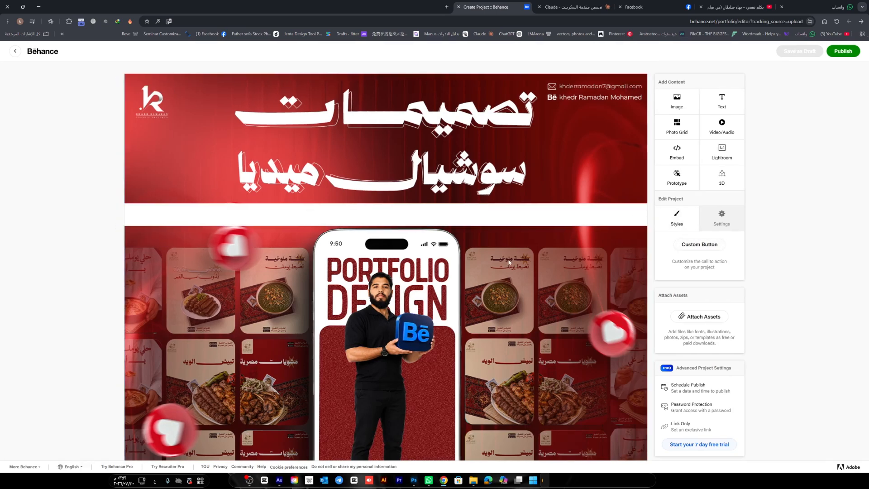
left_click_drag(459, 272, 422, 275)
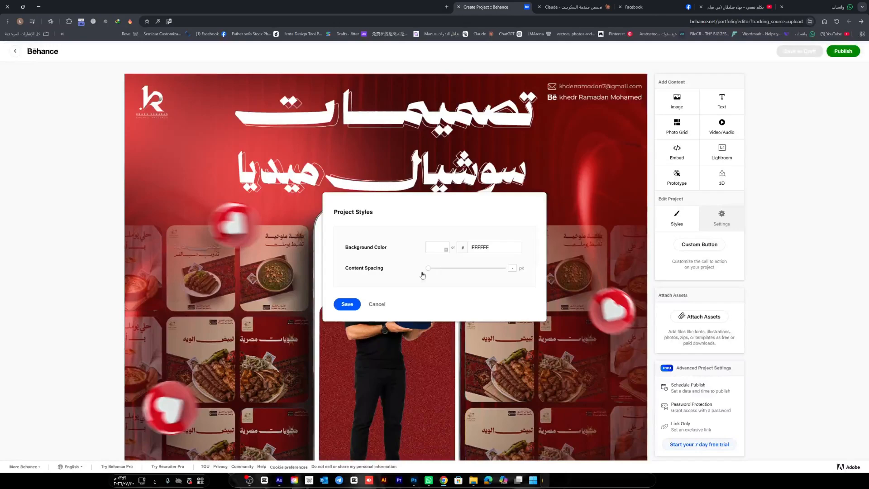
left_click(344, 308)
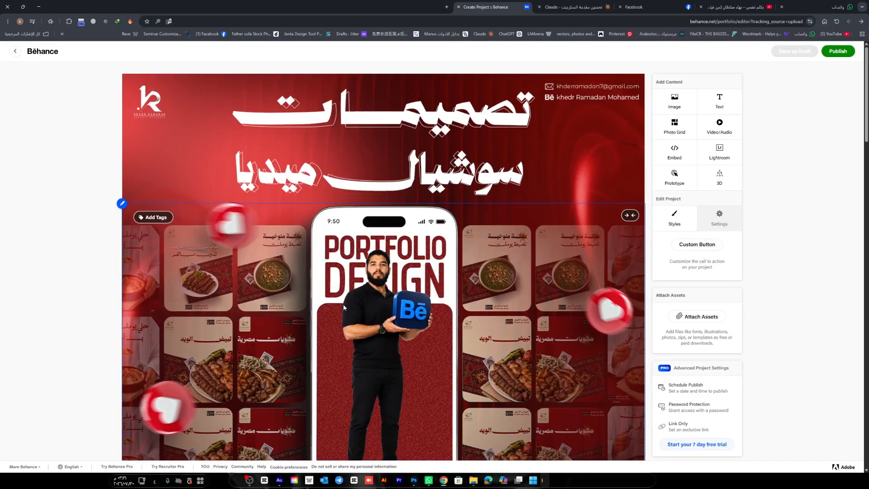
Review the joined images from the phone mockup to the footer, closing the project information form and rechecking the post mockup rows
scroll(270, 299, "down", 2)
scroll(270, 299, "down", 10)
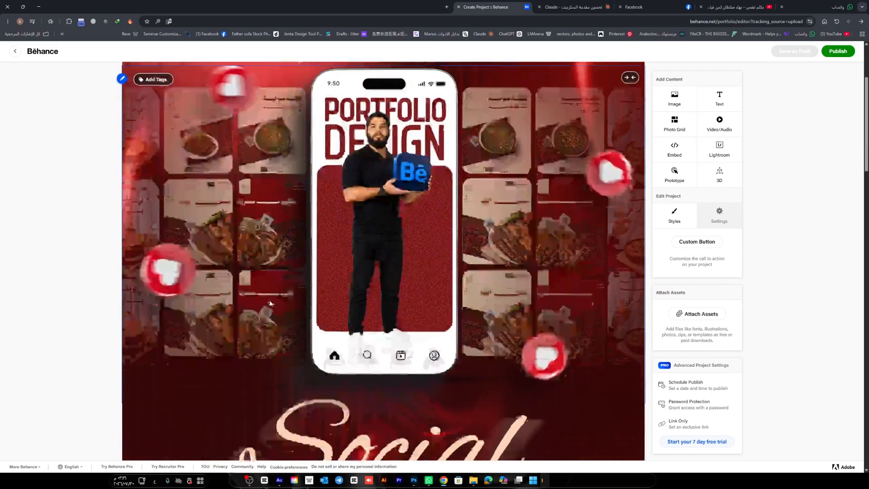
scroll(270, 299, "down", 12)
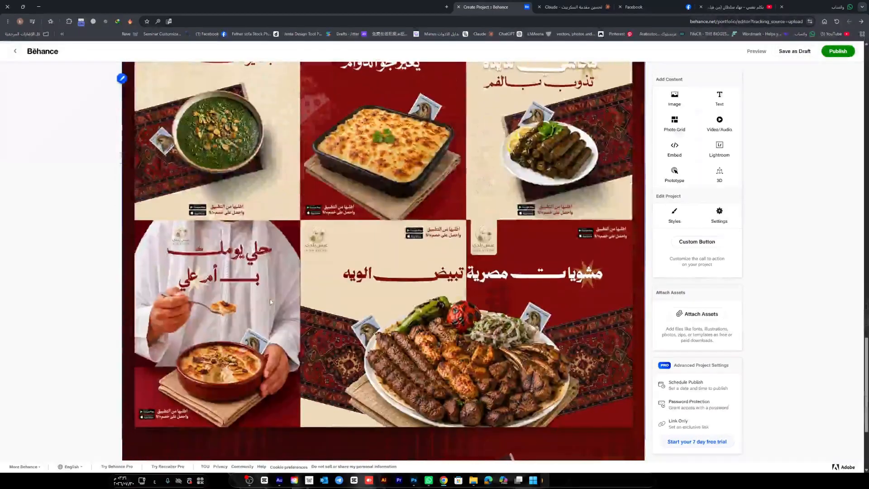
scroll(271, 302, "down", 3)
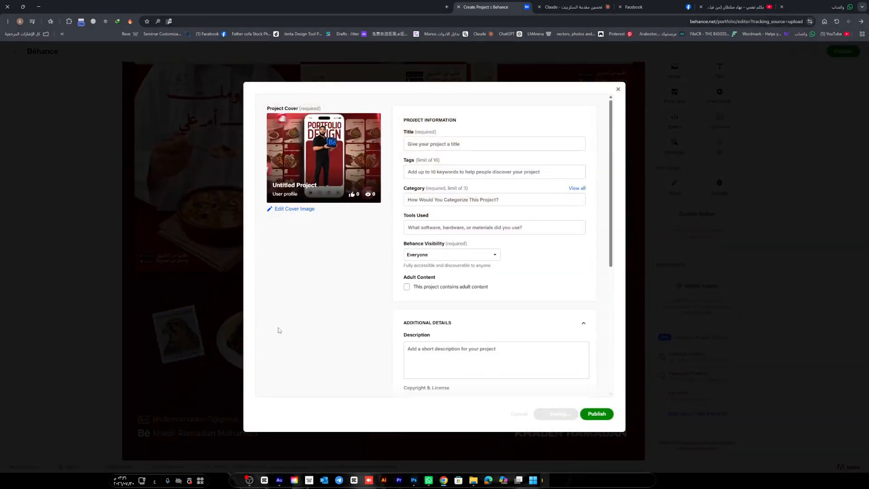
left_click(213, 226)
scroll(136, 254, "down", 10)
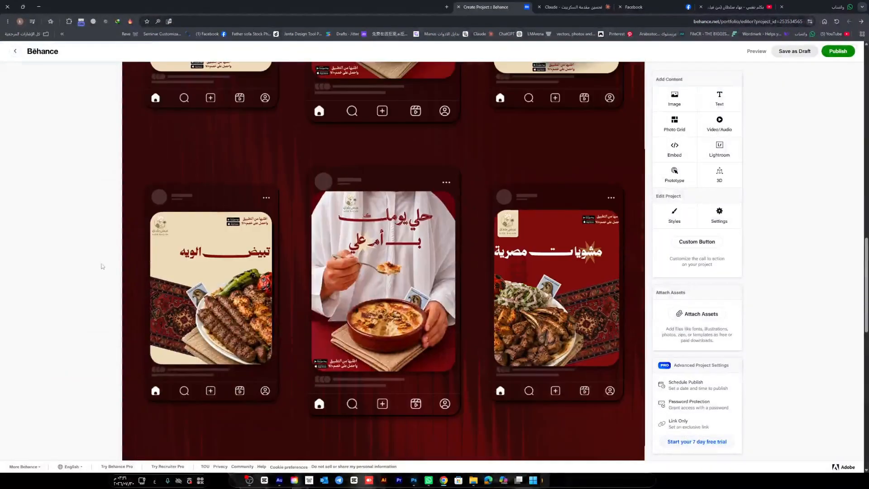
scroll(73, 277, "up", 3)
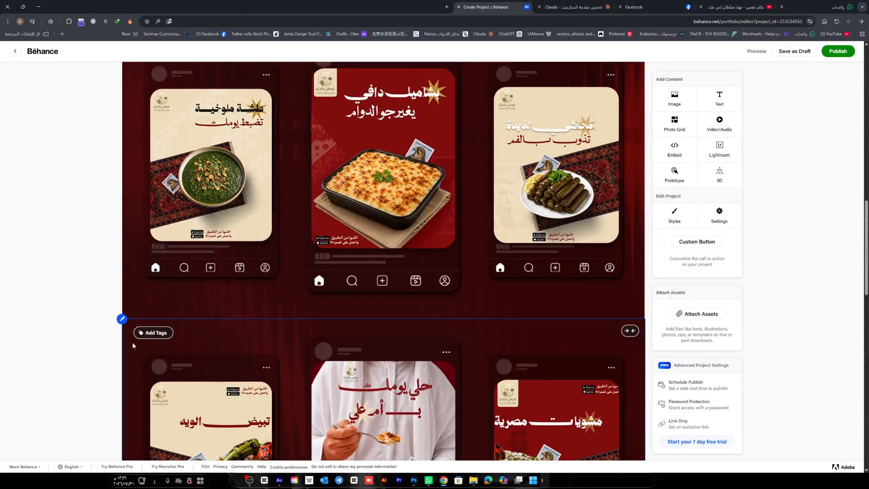